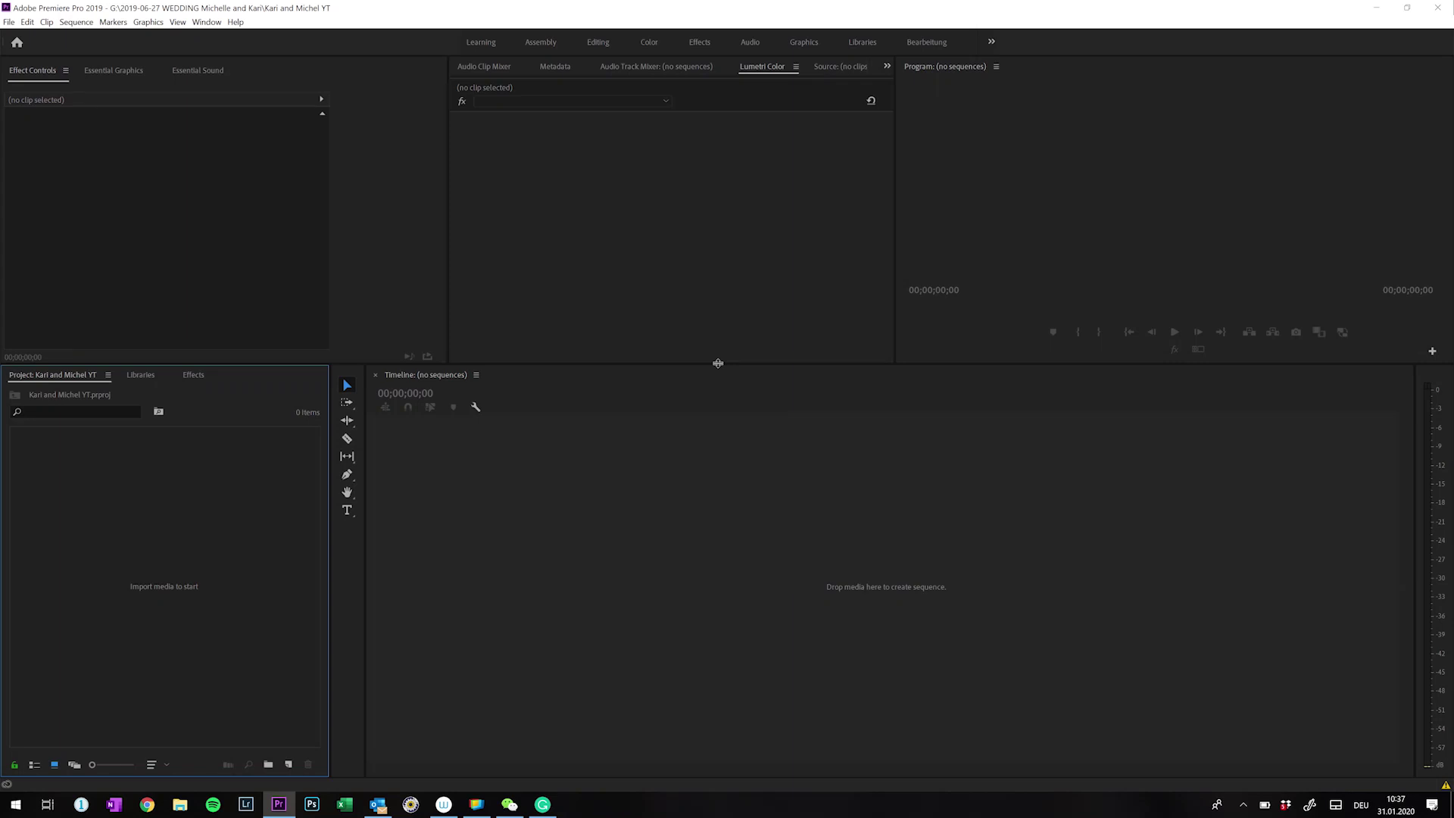
Drag the a7iii Day 1, Day 2, a6400 - Stativ, Mavic and Sound folders from File Explorer into the Project panel.
key("alt+Tab")
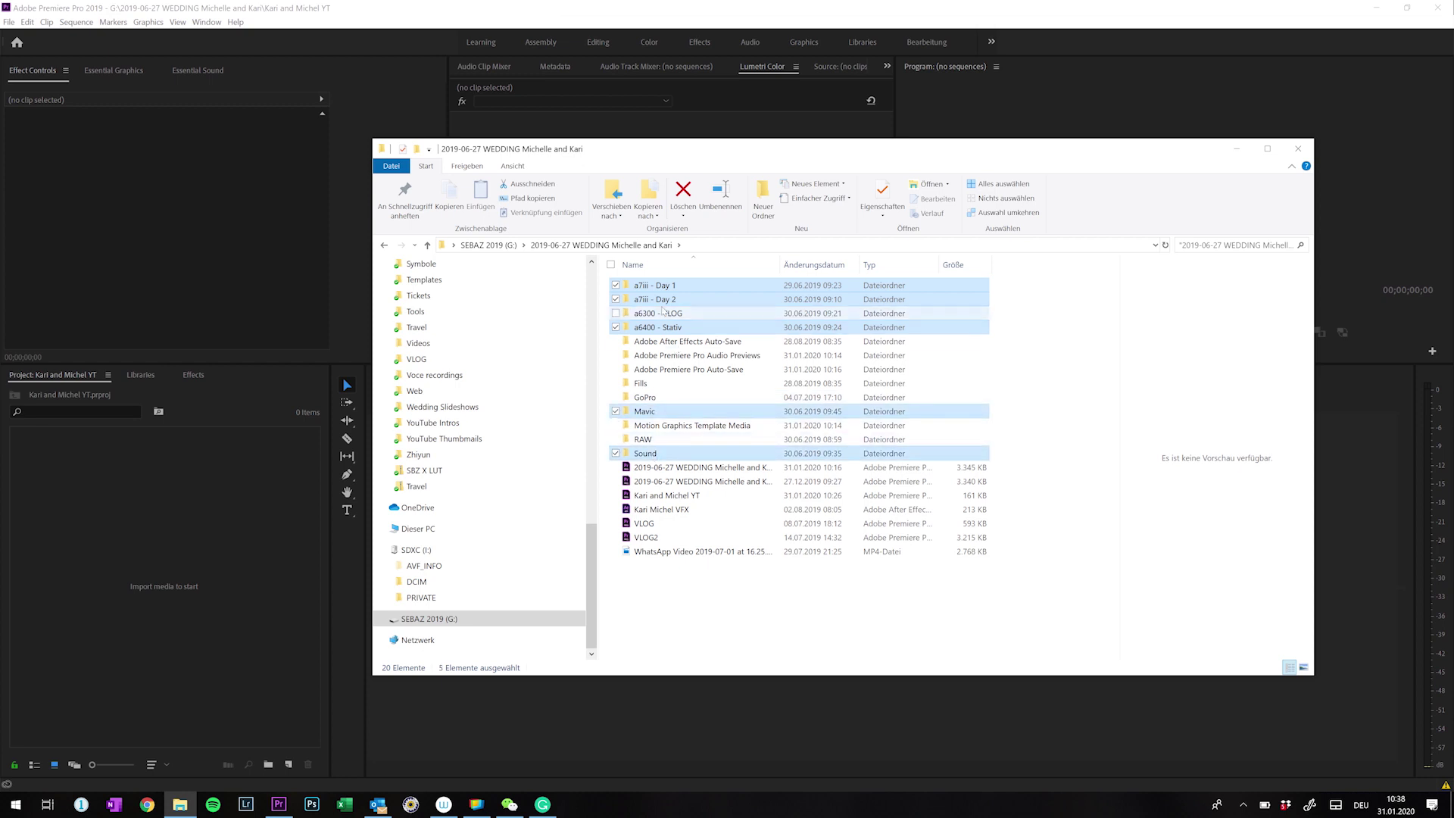
left_click_drag(663, 303, 230, 529)
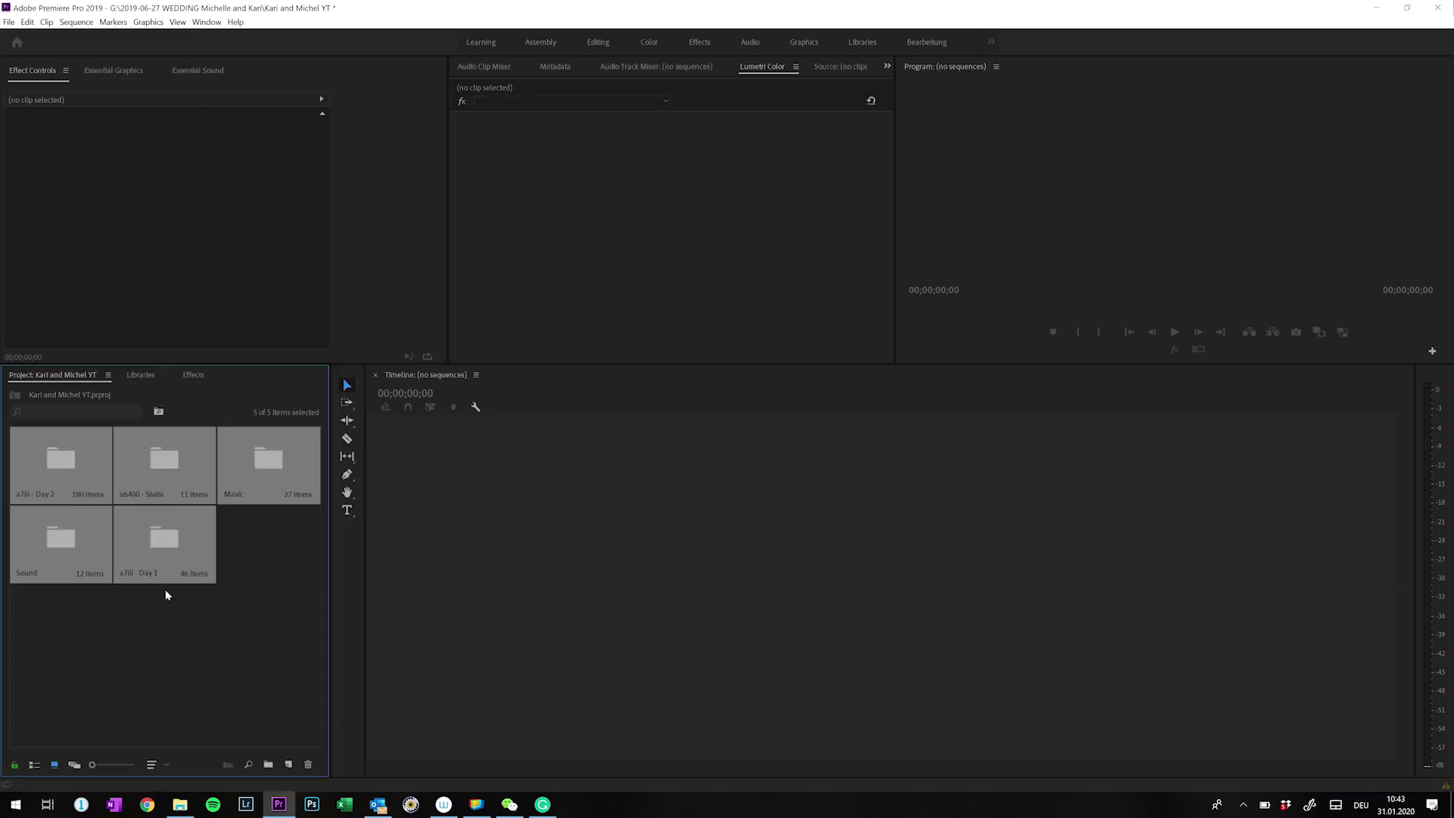
Create a DNX HQ 1080p 24 sequence named Weddingfilm.
right_click(152, 680)
mouse_move(257, 520)
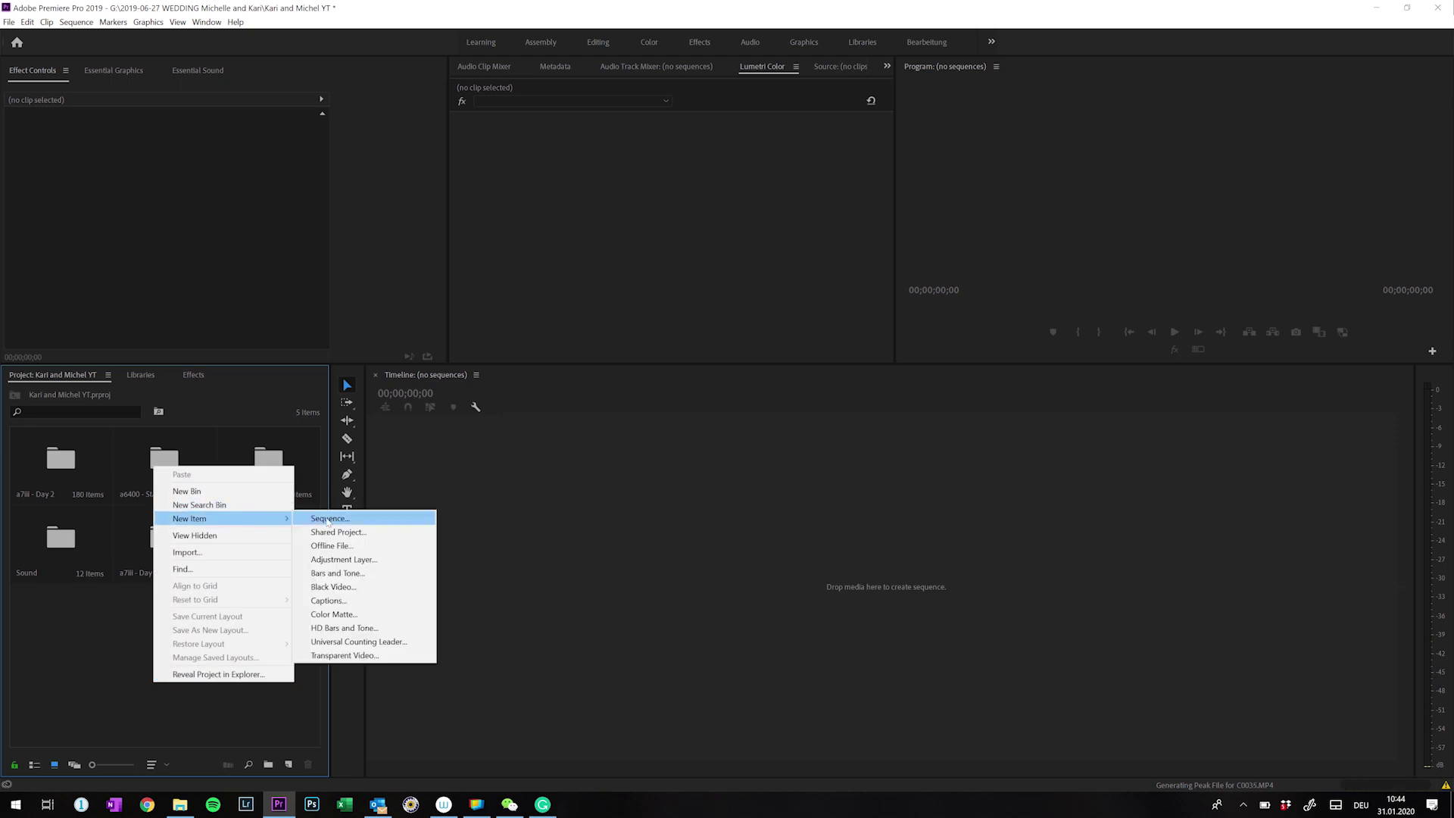
left_click(327, 521)
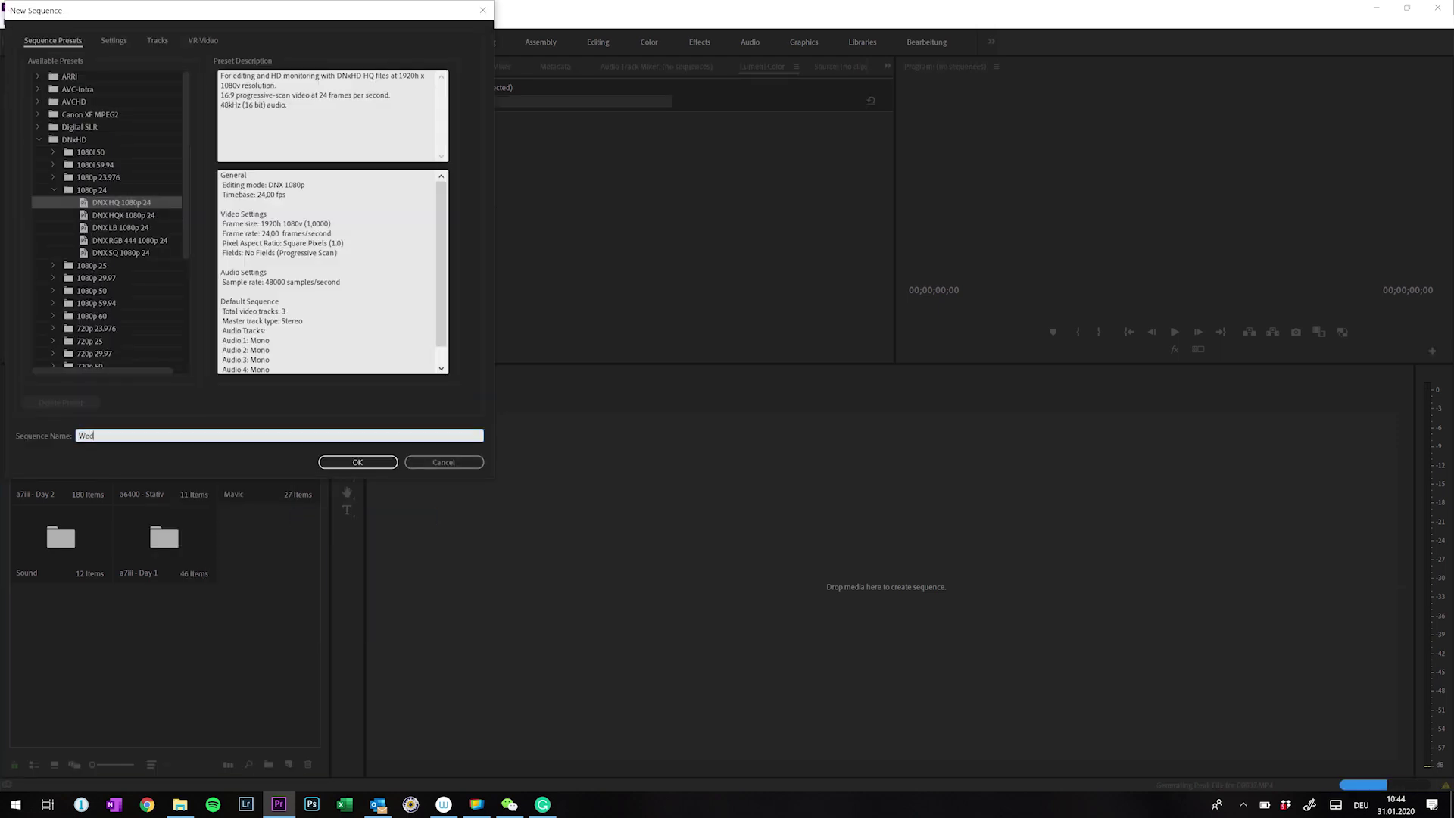
key("Return")
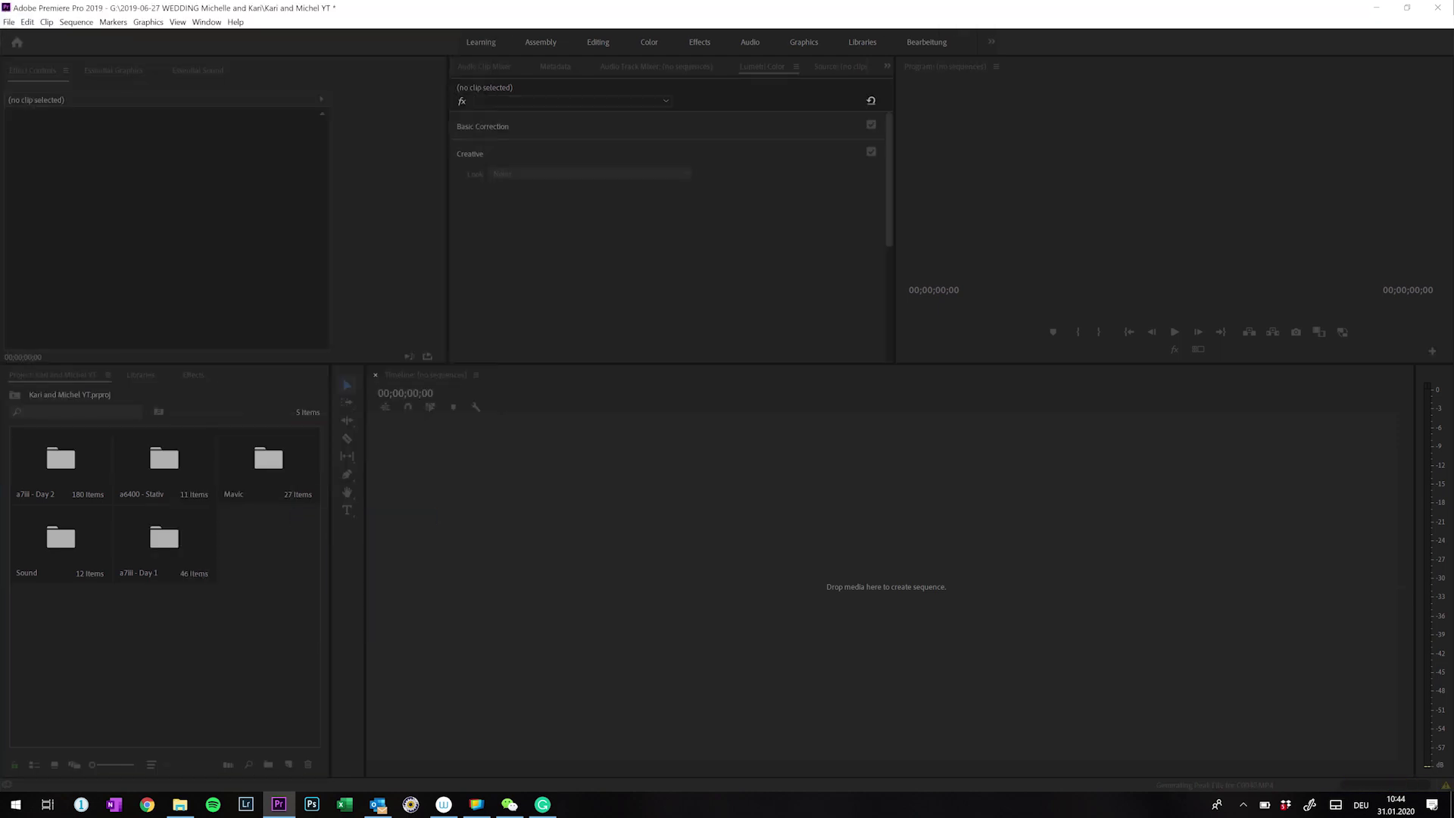
Create a second DNX HQ 1080p 24 sequence named footage.
right_click(173, 656)
mouse_move(235, 494)
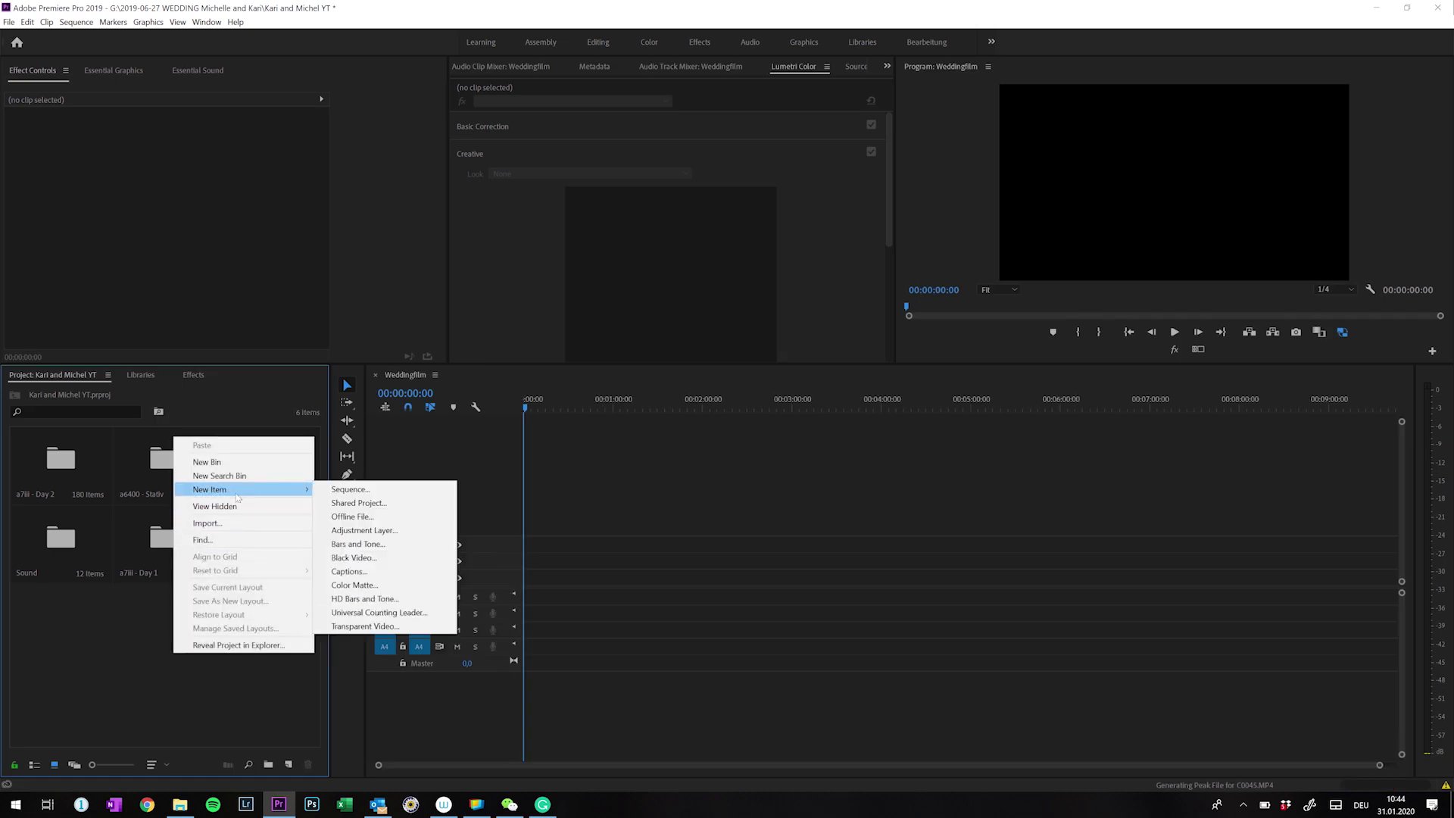
left_click(362, 489)
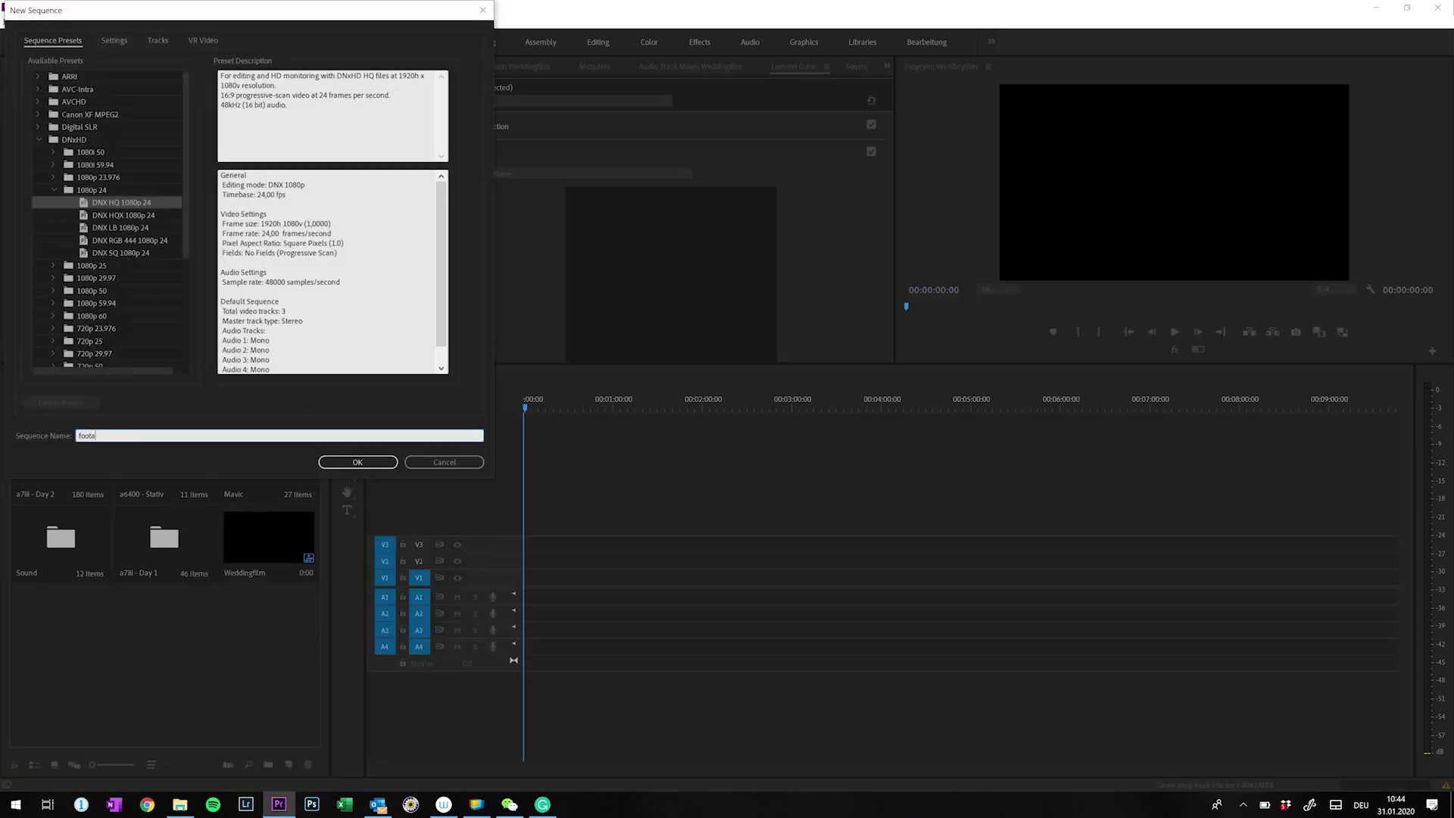
key("Return")
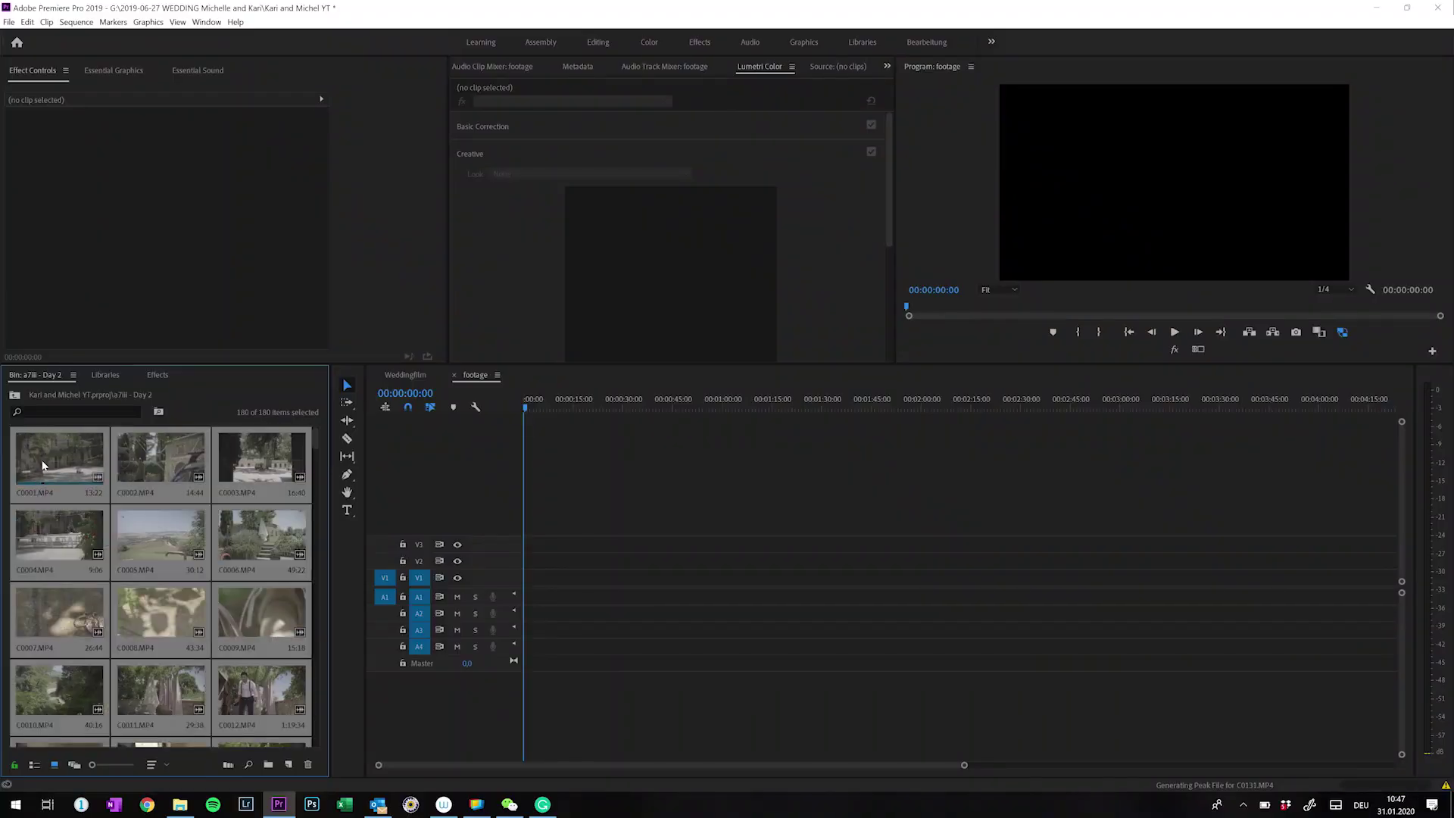
Interpret the selected a7III Day 2 clips at an assumed frame rate of 24 fps.
right_click(43, 465)
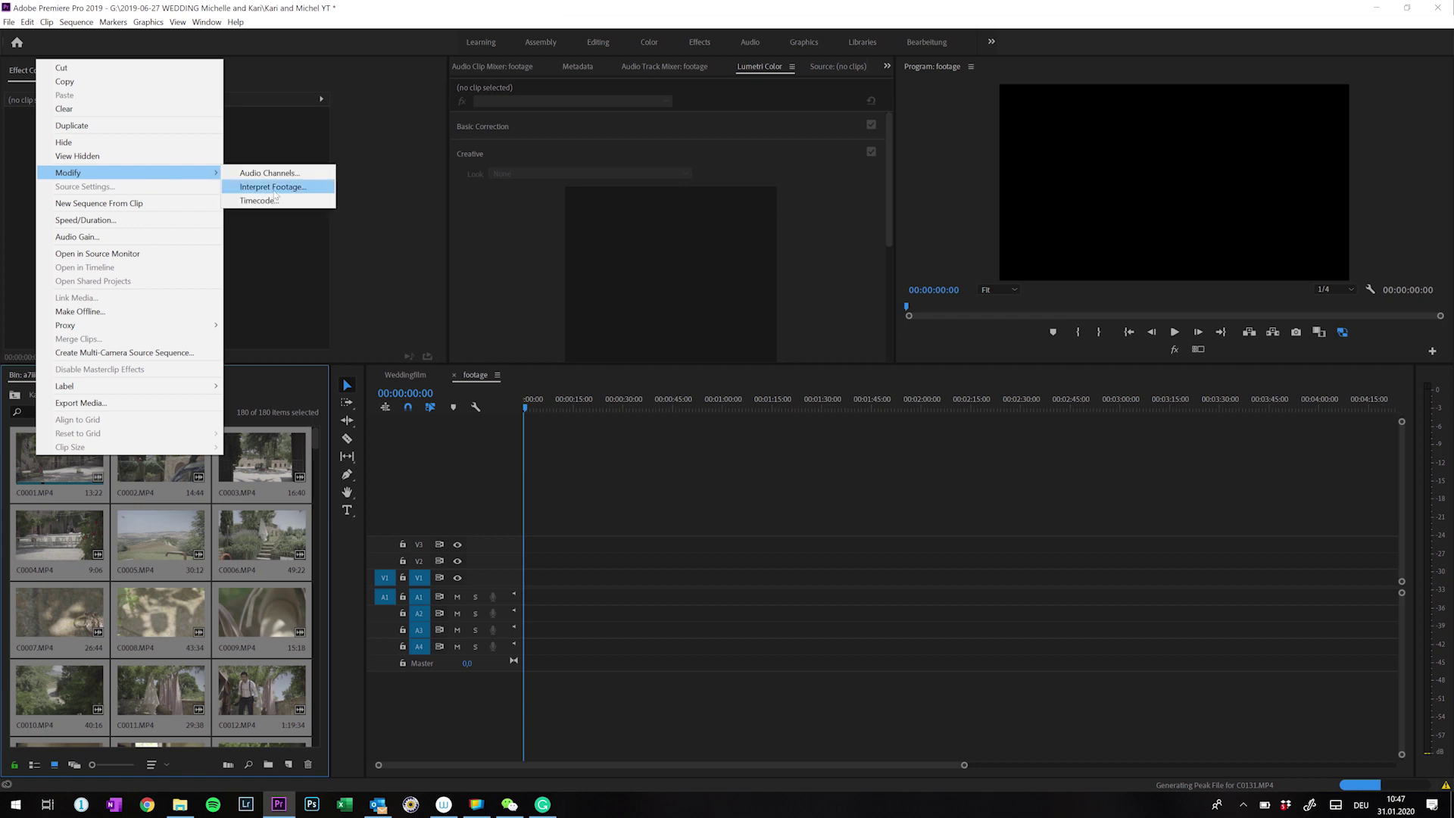
left_click(274, 188)
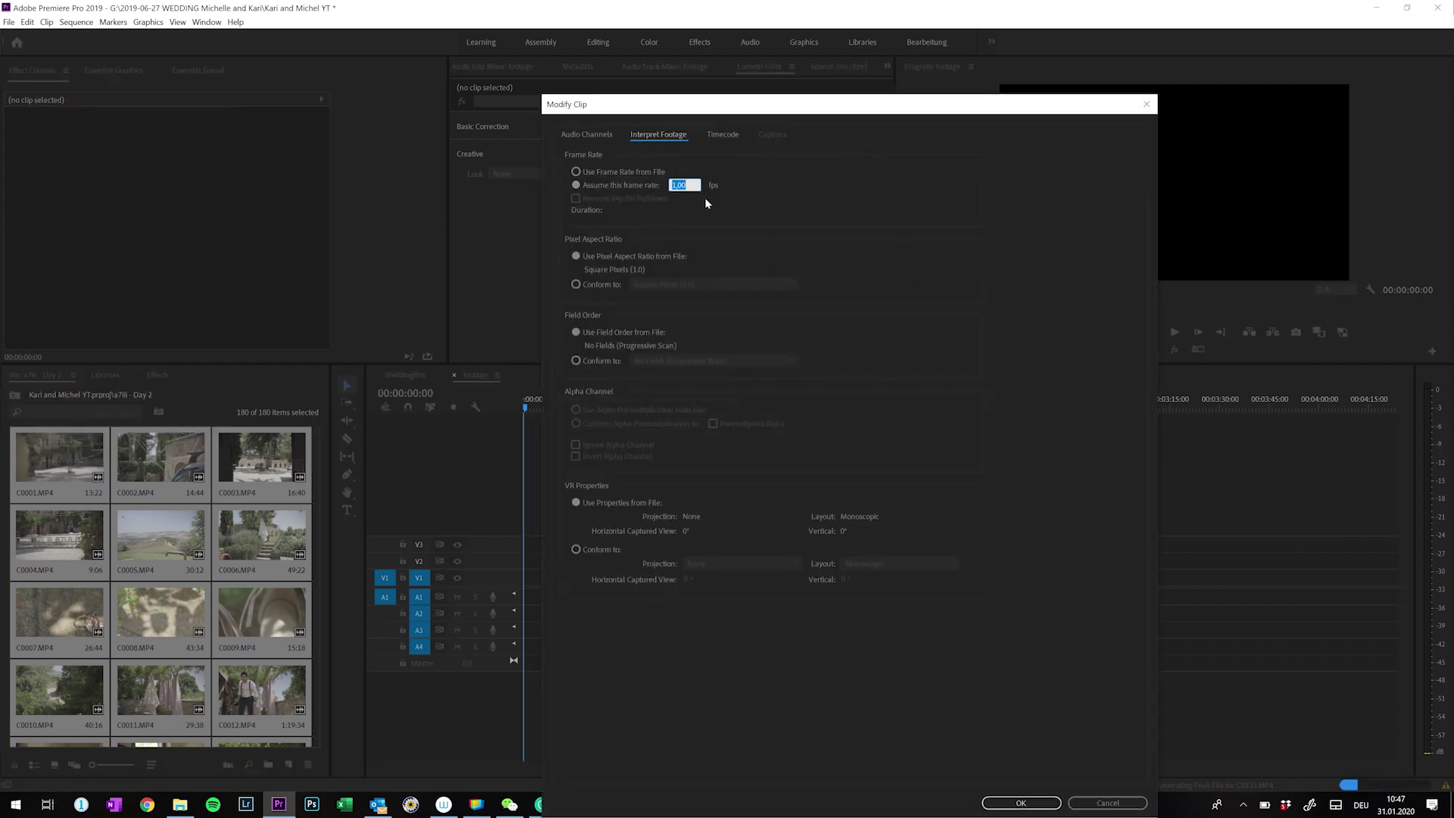
left_click(1020, 803)
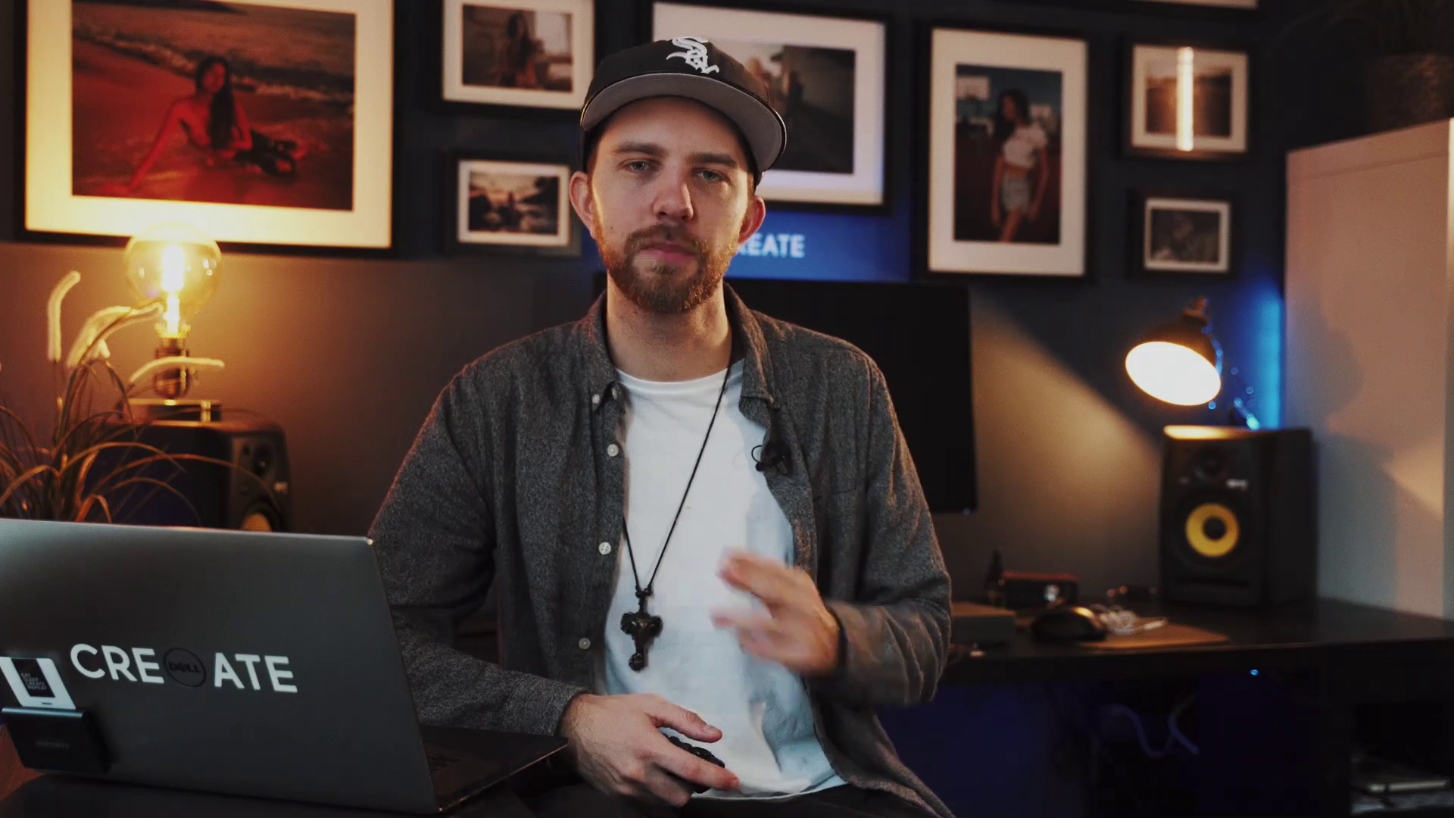
left_click(163, 767)
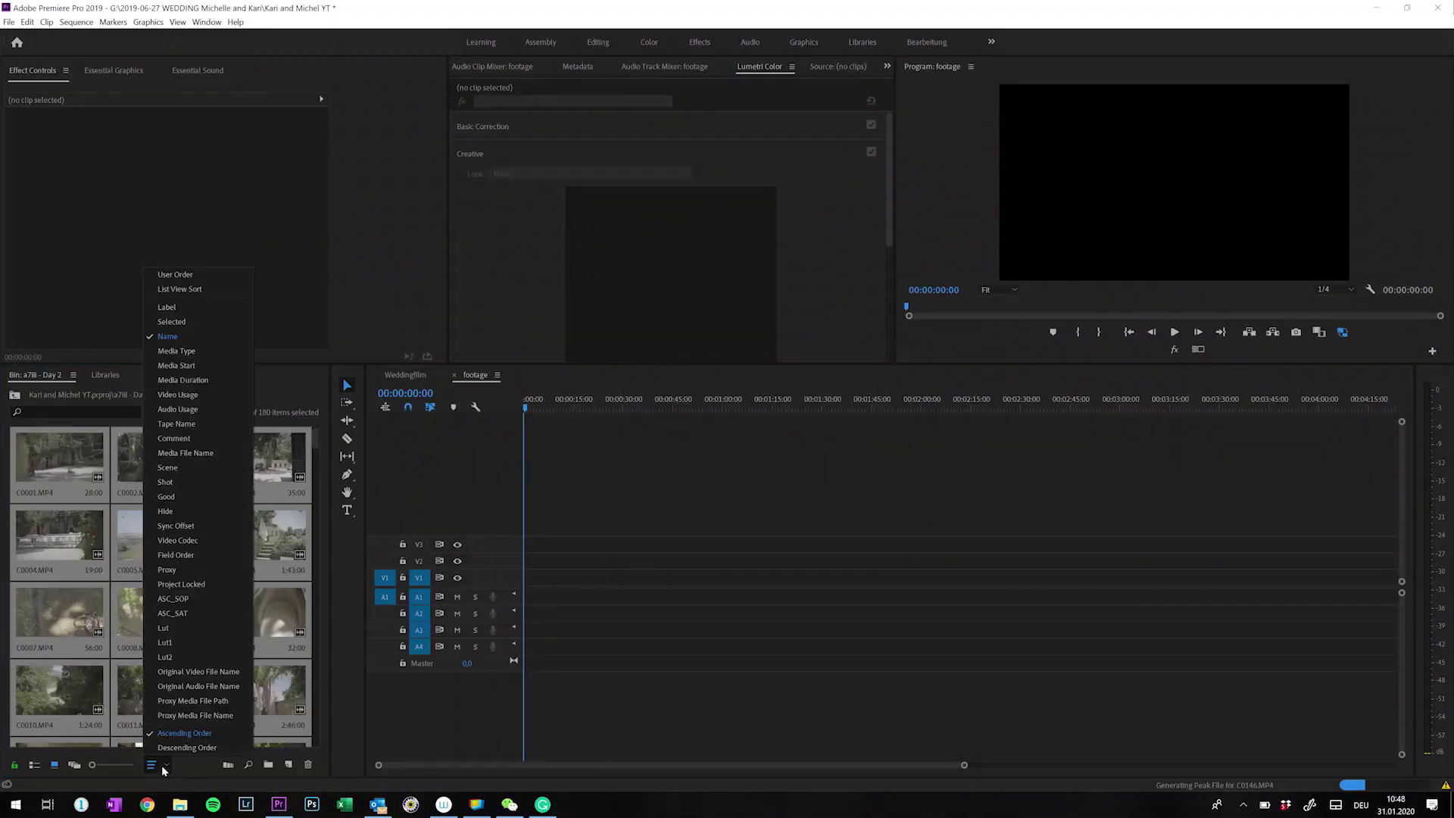
Sort the Day 2 bin by name and place all its clips into the footage sequence.
left_click(162, 767)
left_click_drag(61, 458, 628, 560)
key("backslash")
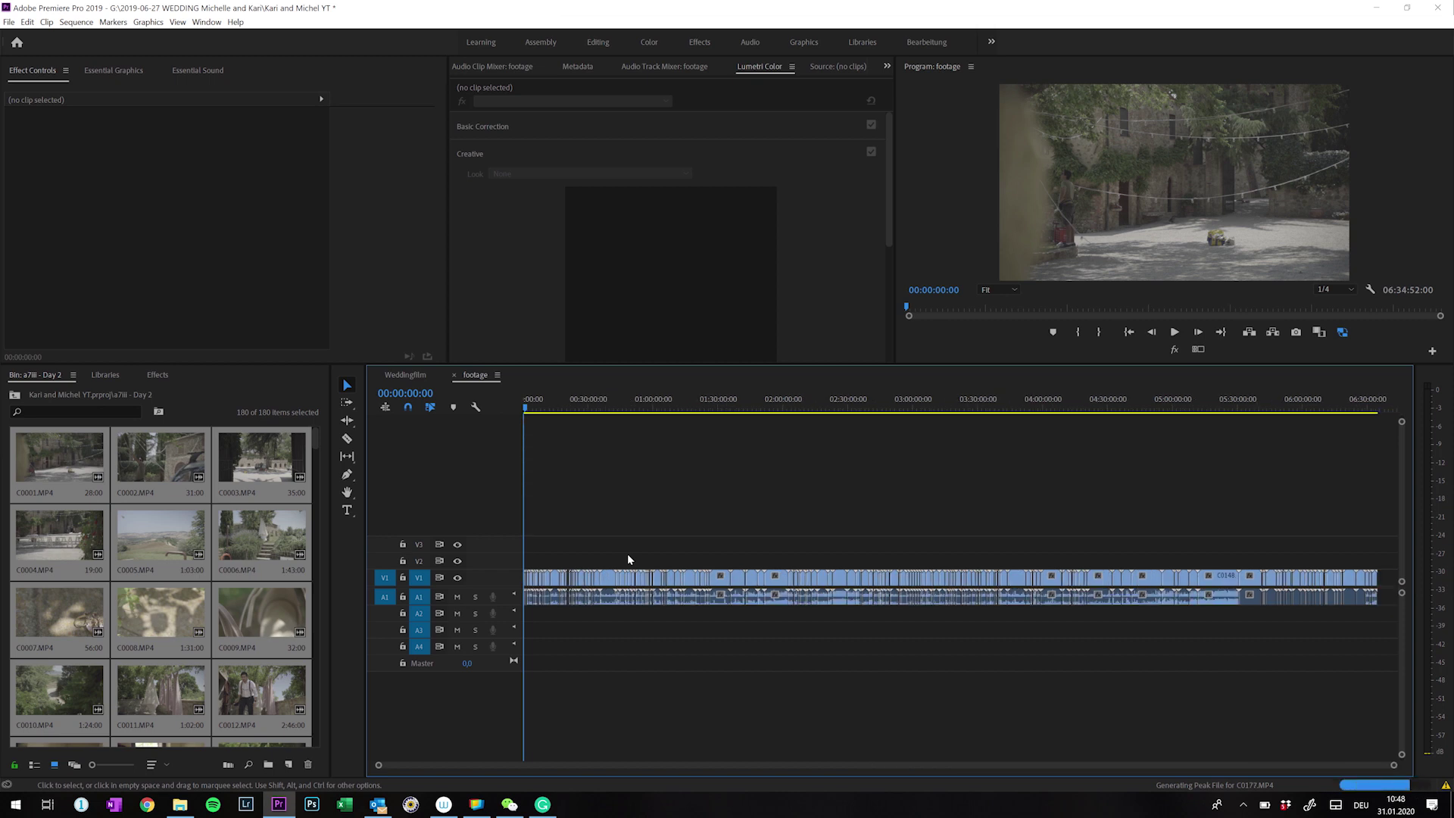
Append all 27 Mavic drone clips after the Day 2 footage on V1.
left_click(15, 395)
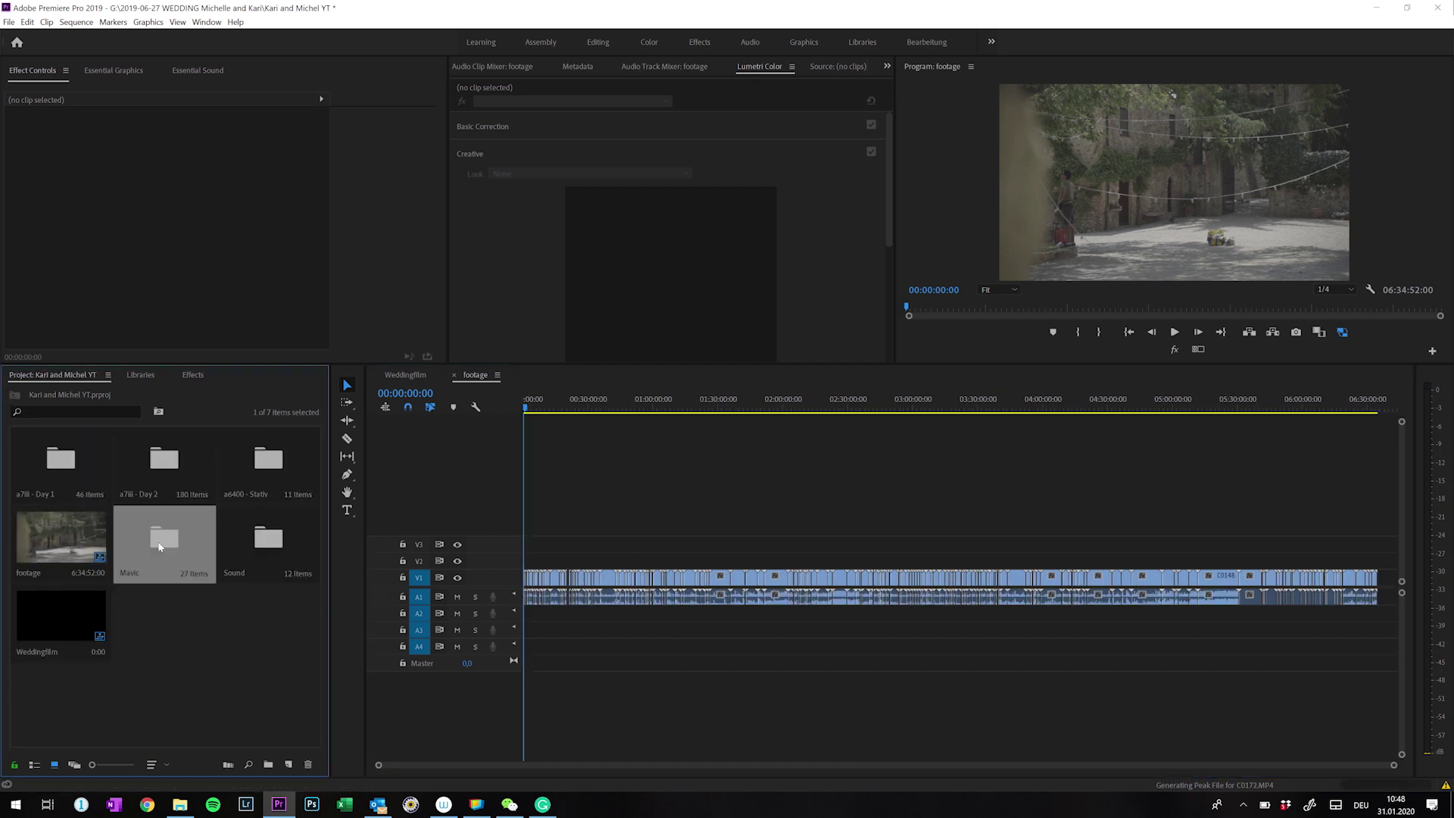
double_click(162, 539)
key("ctrl+a")
left_click_drag(161, 458, 893, 535)
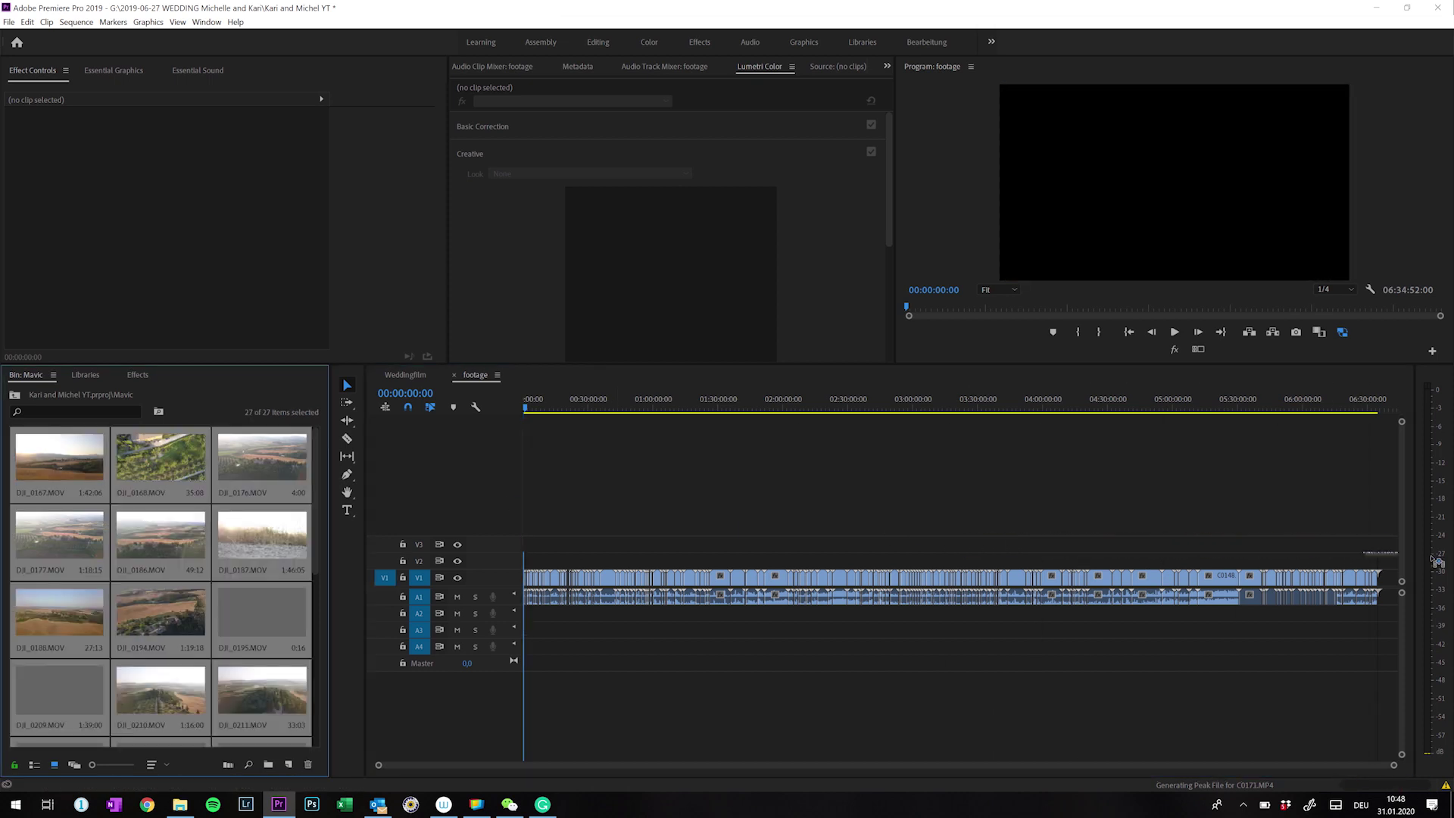
left_click_drag(1389, 555, 1389, 578)
left_click(15, 394)
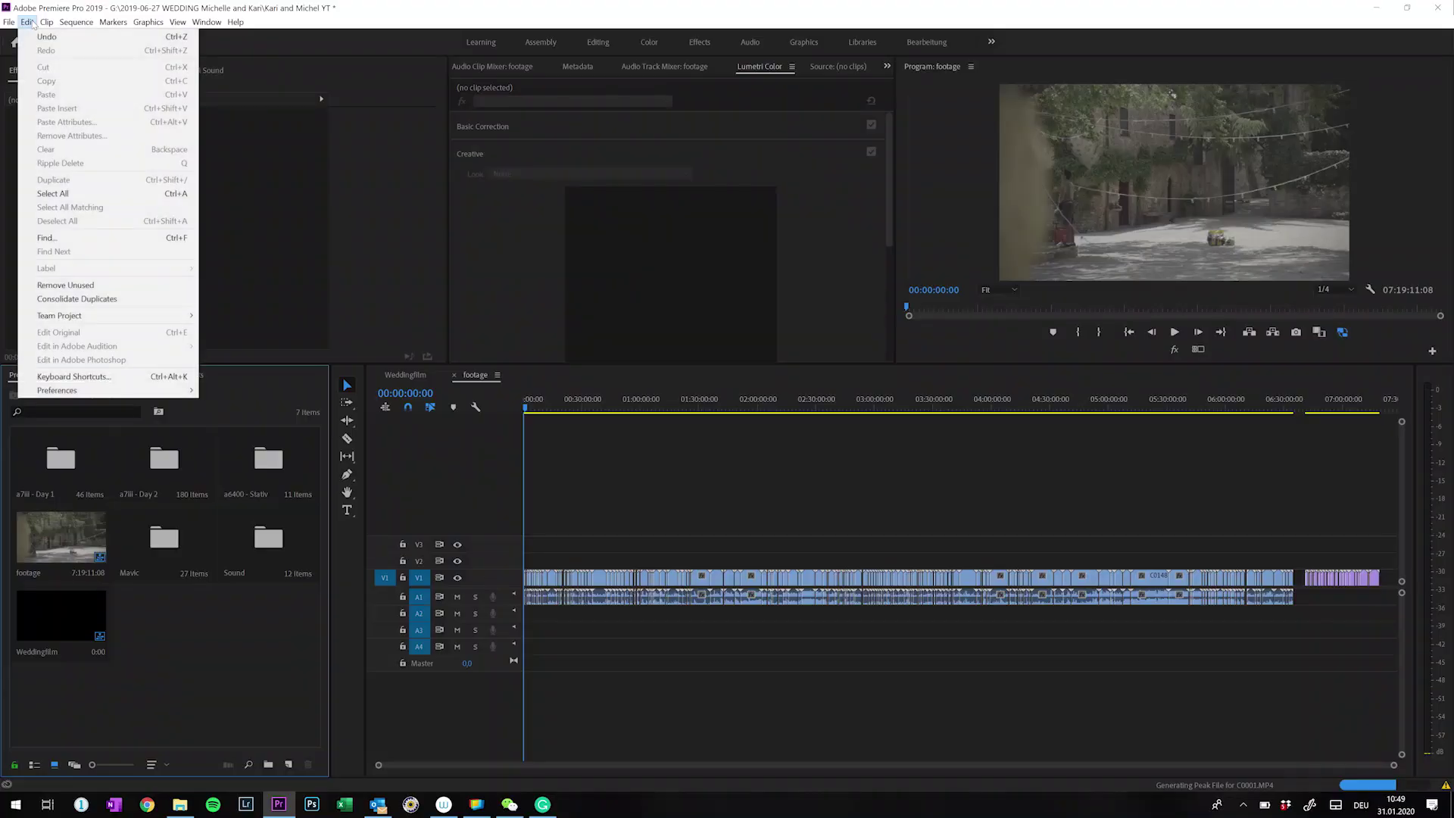
Look up the shortcuts assigned to Ripple Delete and Cut in Keyboard Shortcuts.
left_click(67, 379)
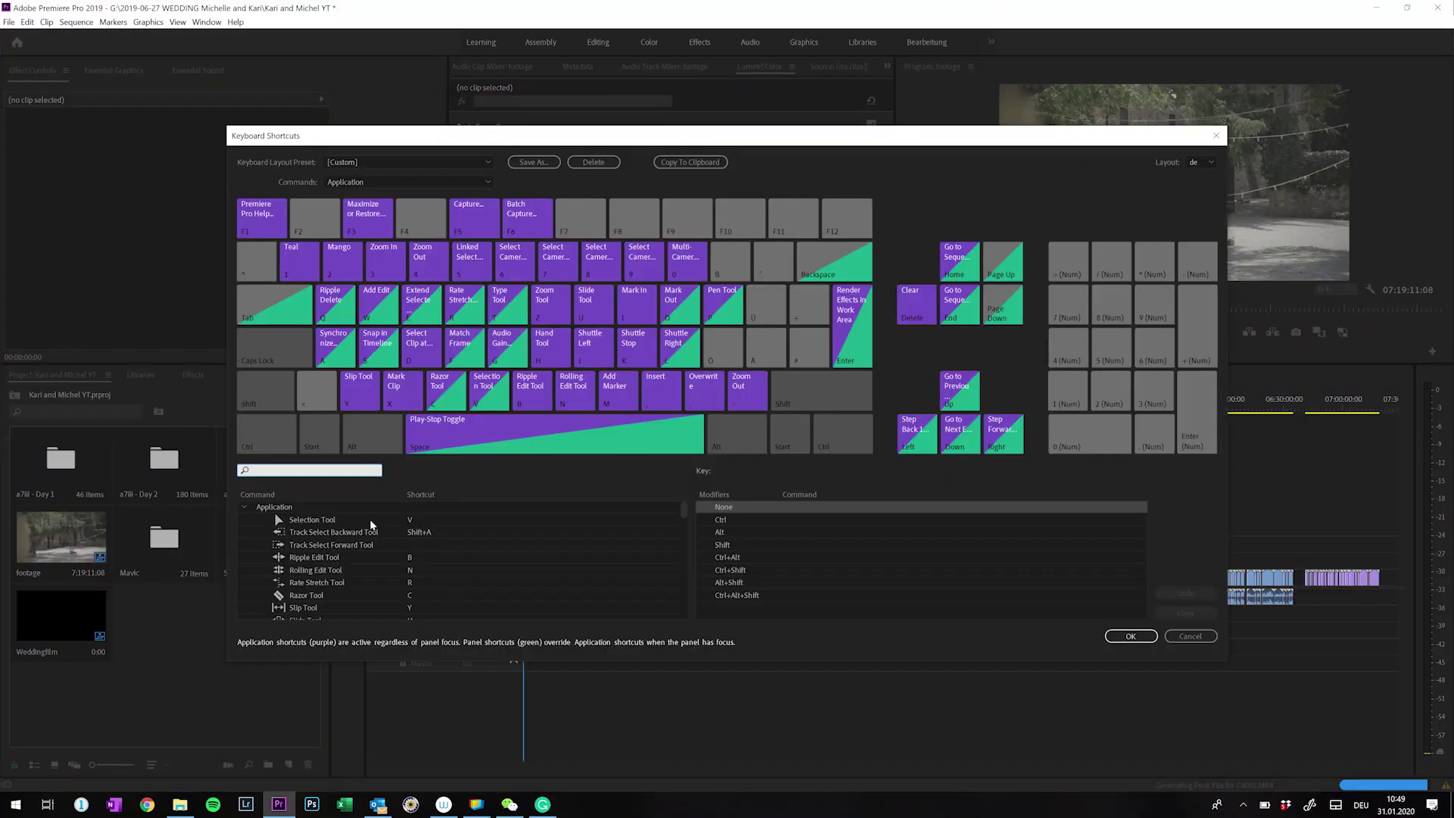
key("BackSpace")
key("BackSpace")
key("BackSpace")
key("BackSpace")
key("BackSpace")
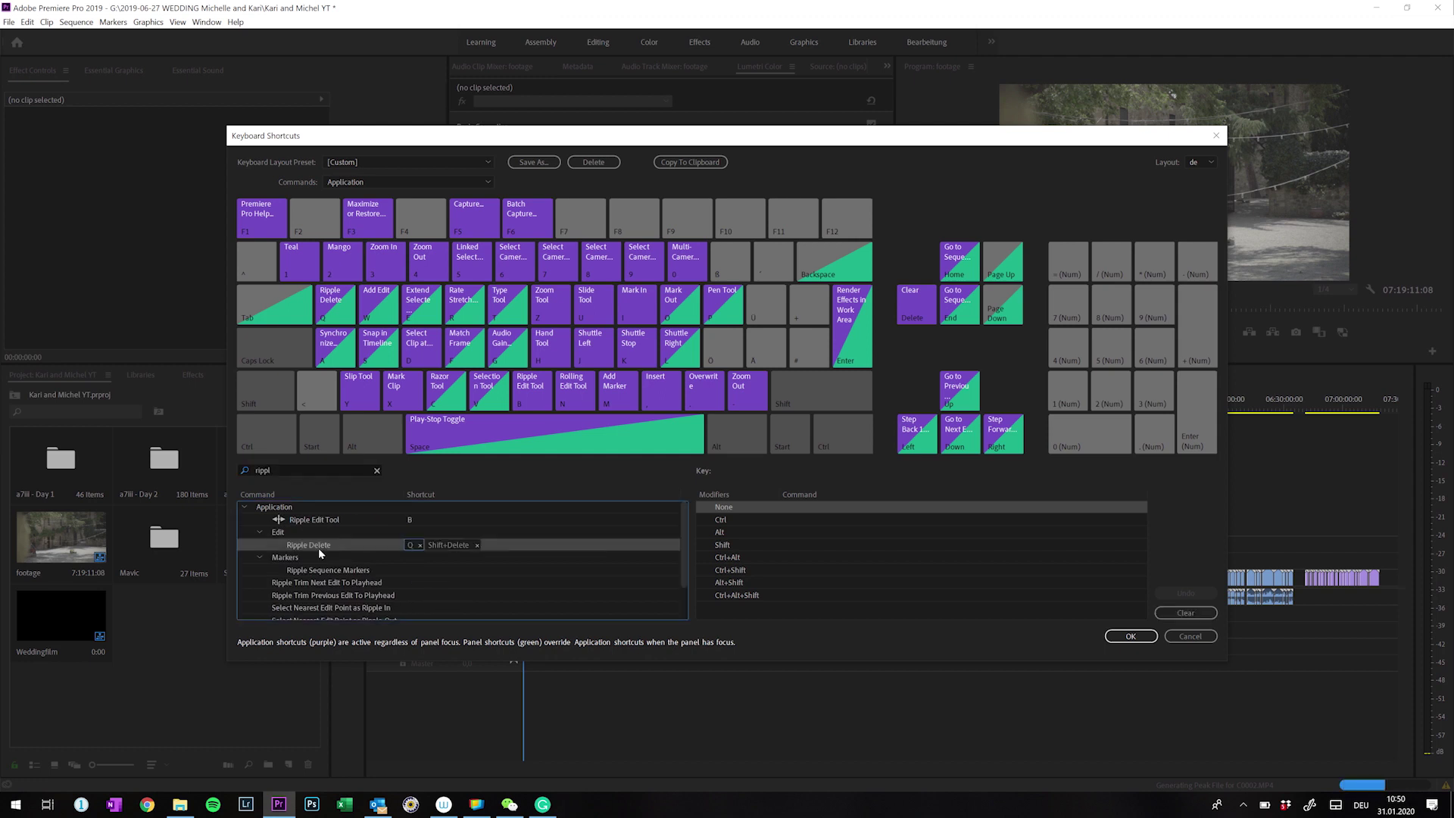
type("cut")
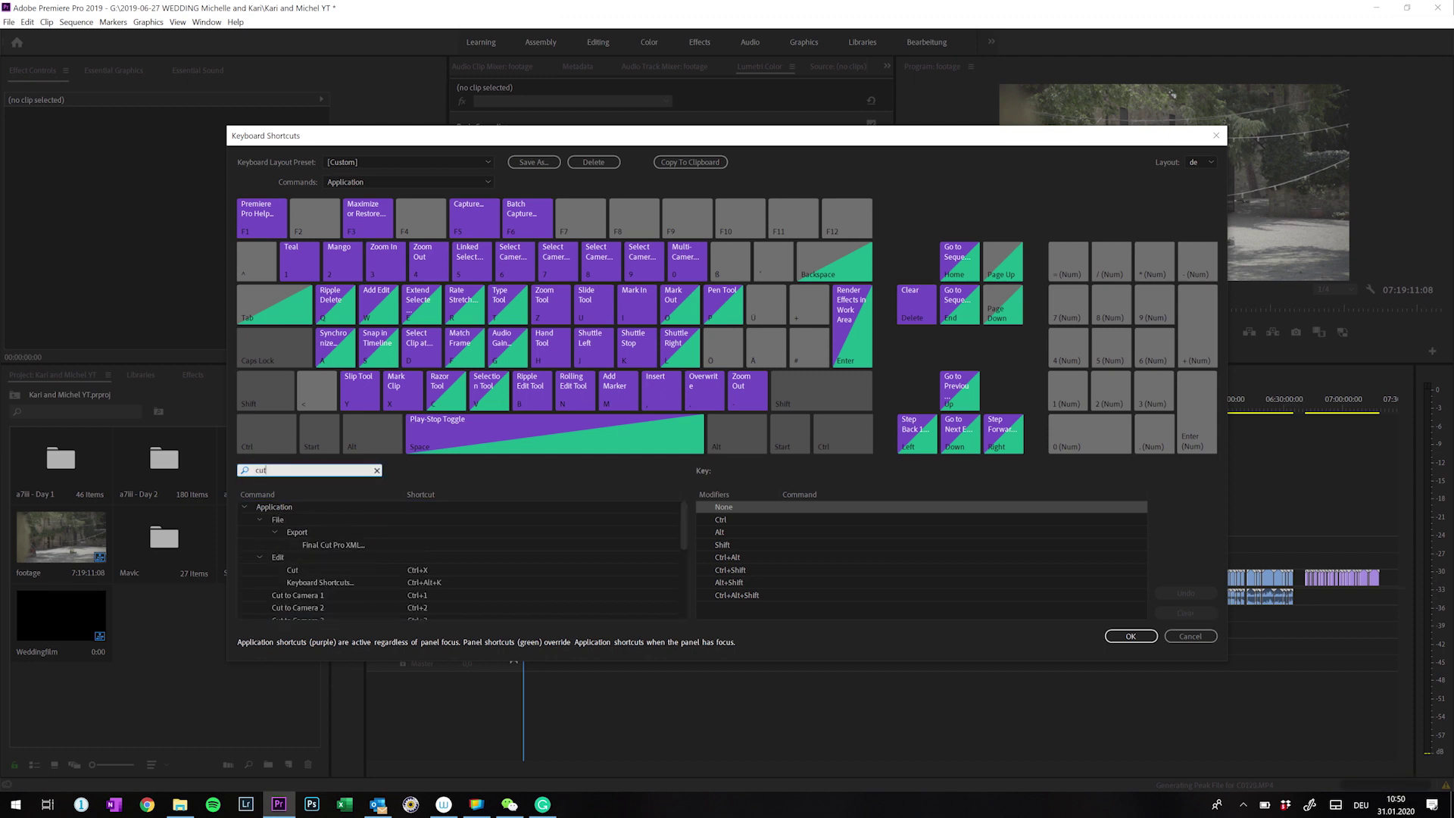
left_click(302, 572)
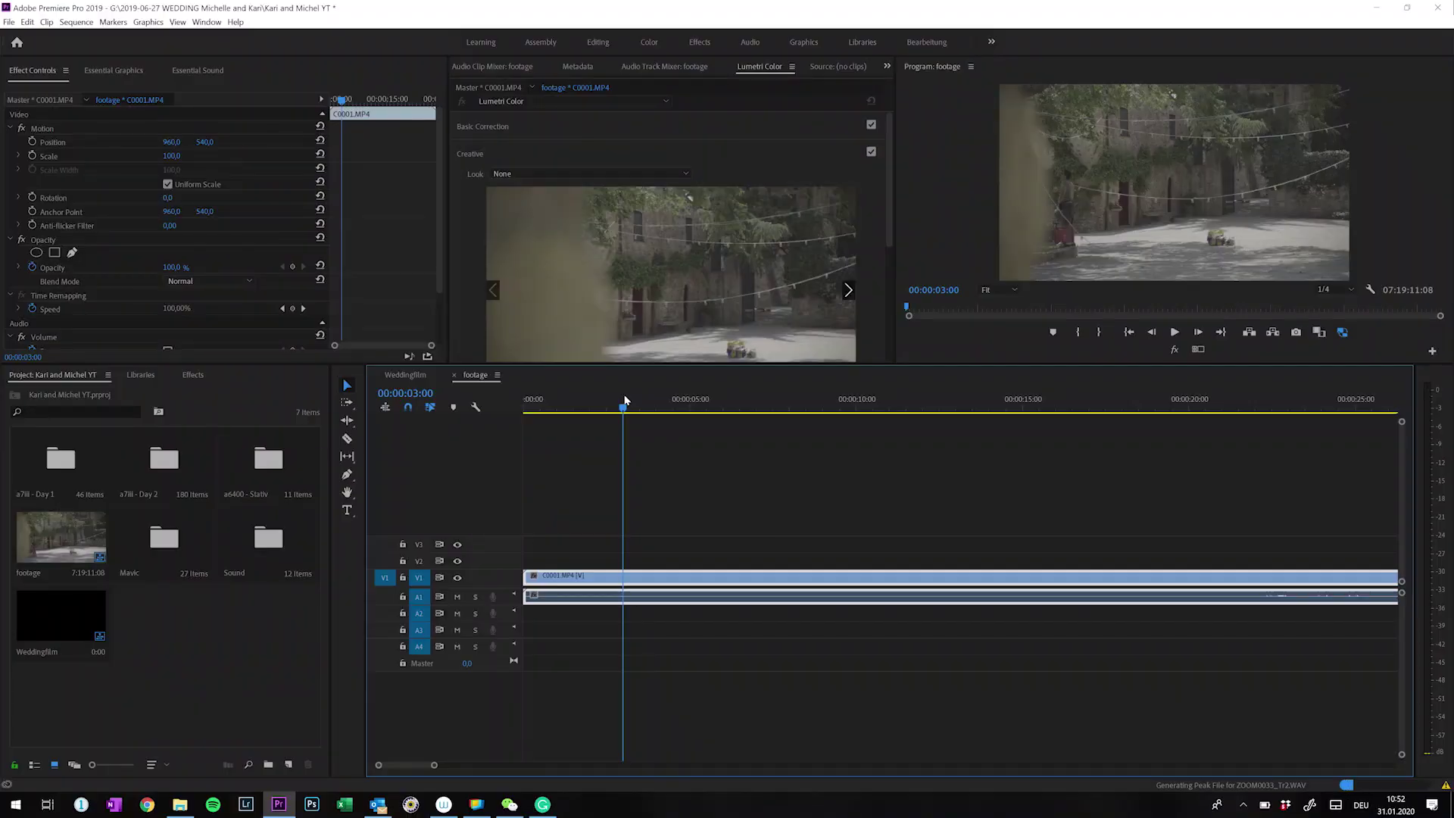
Remove the unwanted stretch of C0001 up to 00:00:06:18 and ripple-trim C0005 short.
left_click(749, 407)
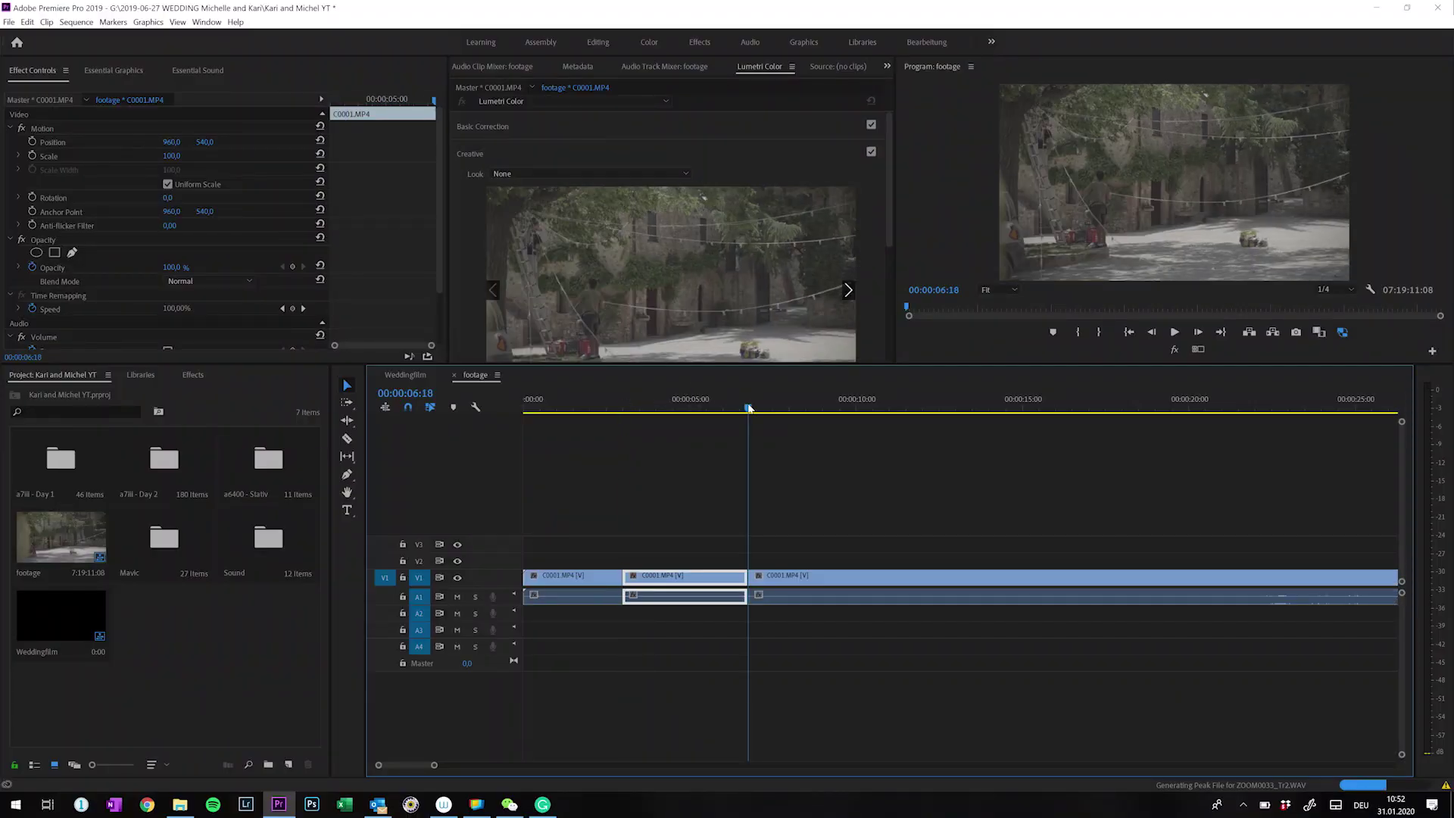
key("ctrl+z")
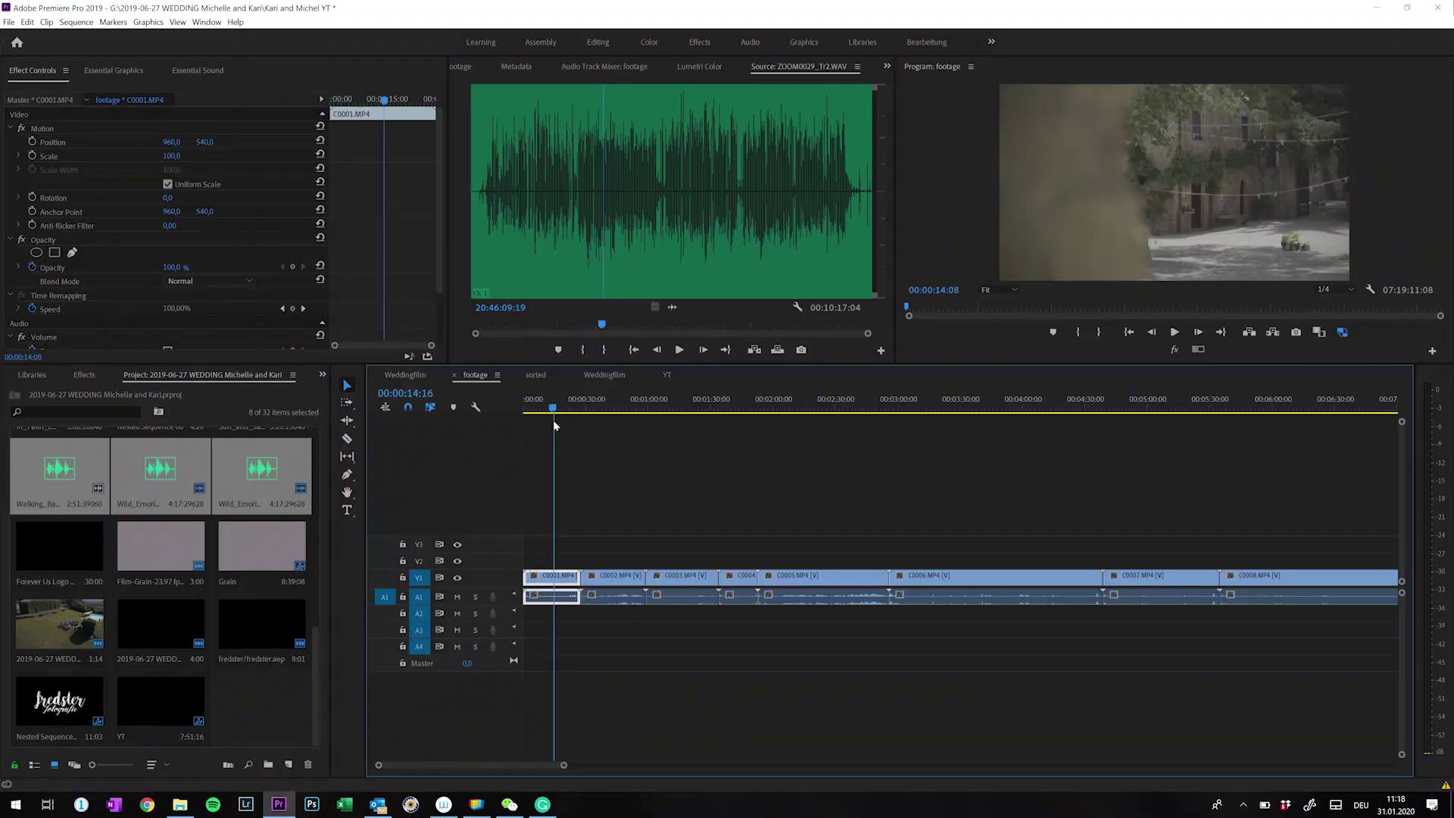
left_click_drag(552, 409, 661, 431)
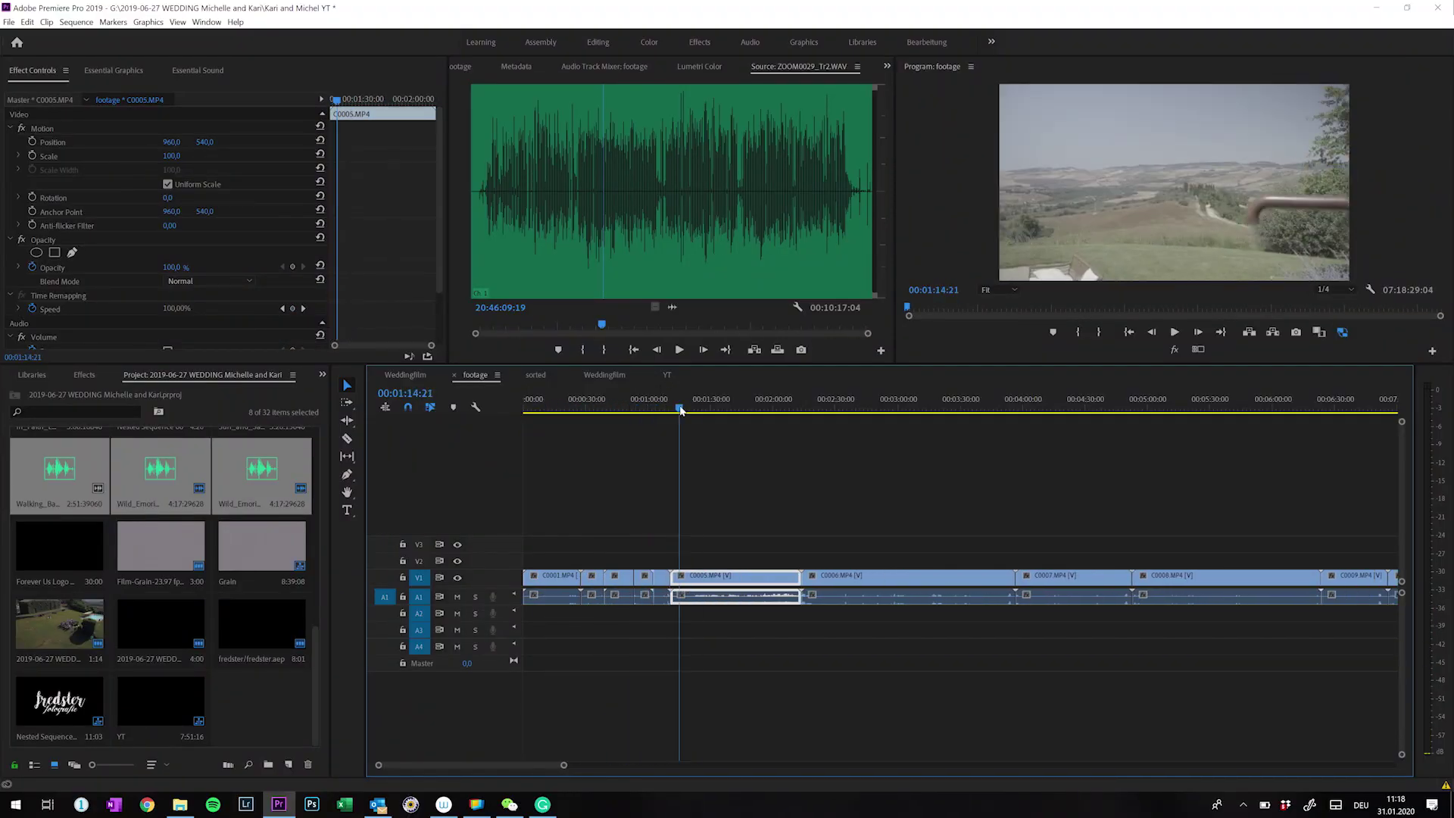
key("q")
Ripple-trim C0006 at 00:01:36:20, C0007 and C0012, ripple-delete C0011, then play back.
mouse_move(709, 421)
left_mouse_down()
mouse_move(815, 448)
mouse_move(727, 414)
left_mouse_up()
key("w")
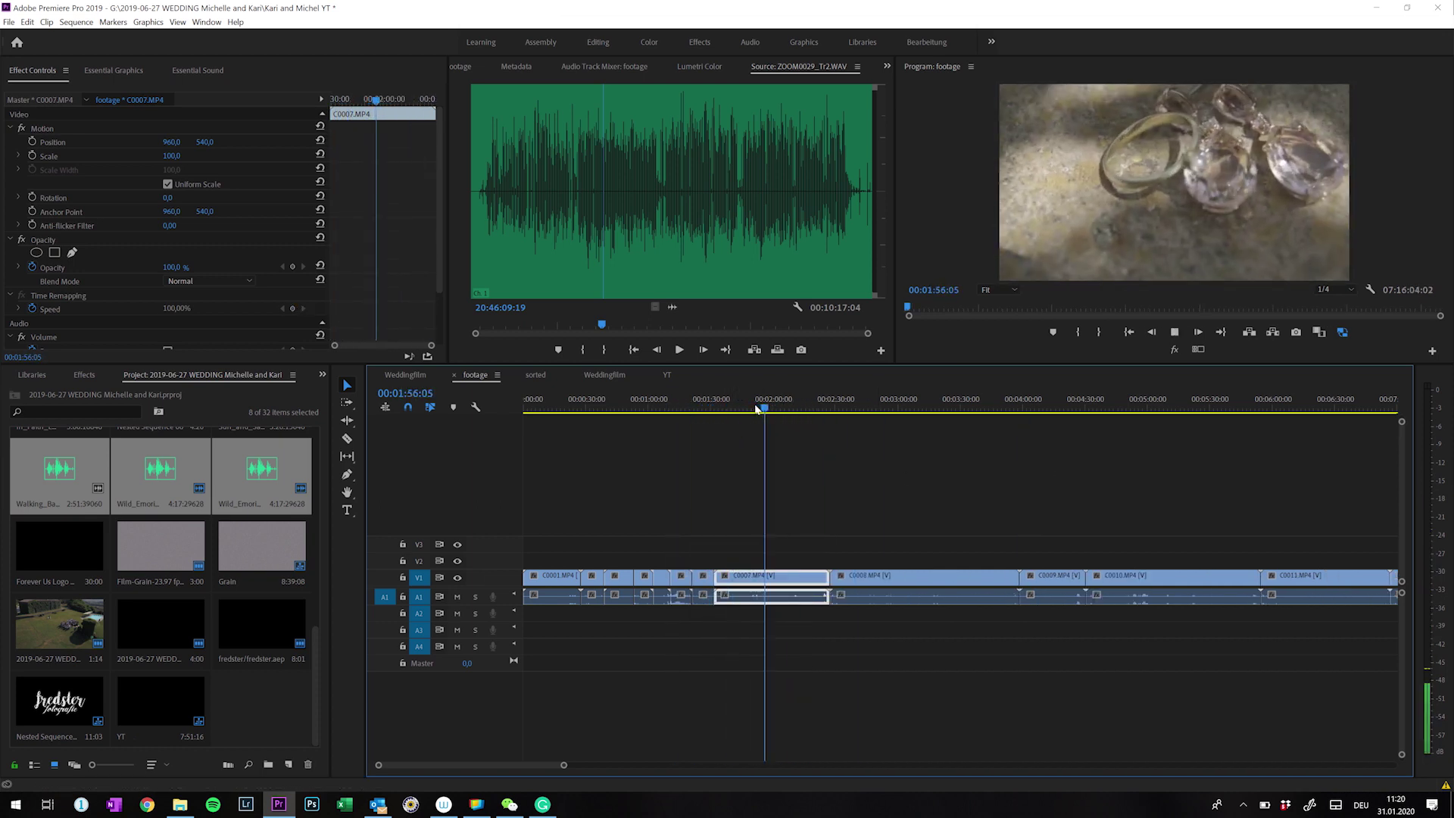
key("w")
left_click(801, 410)
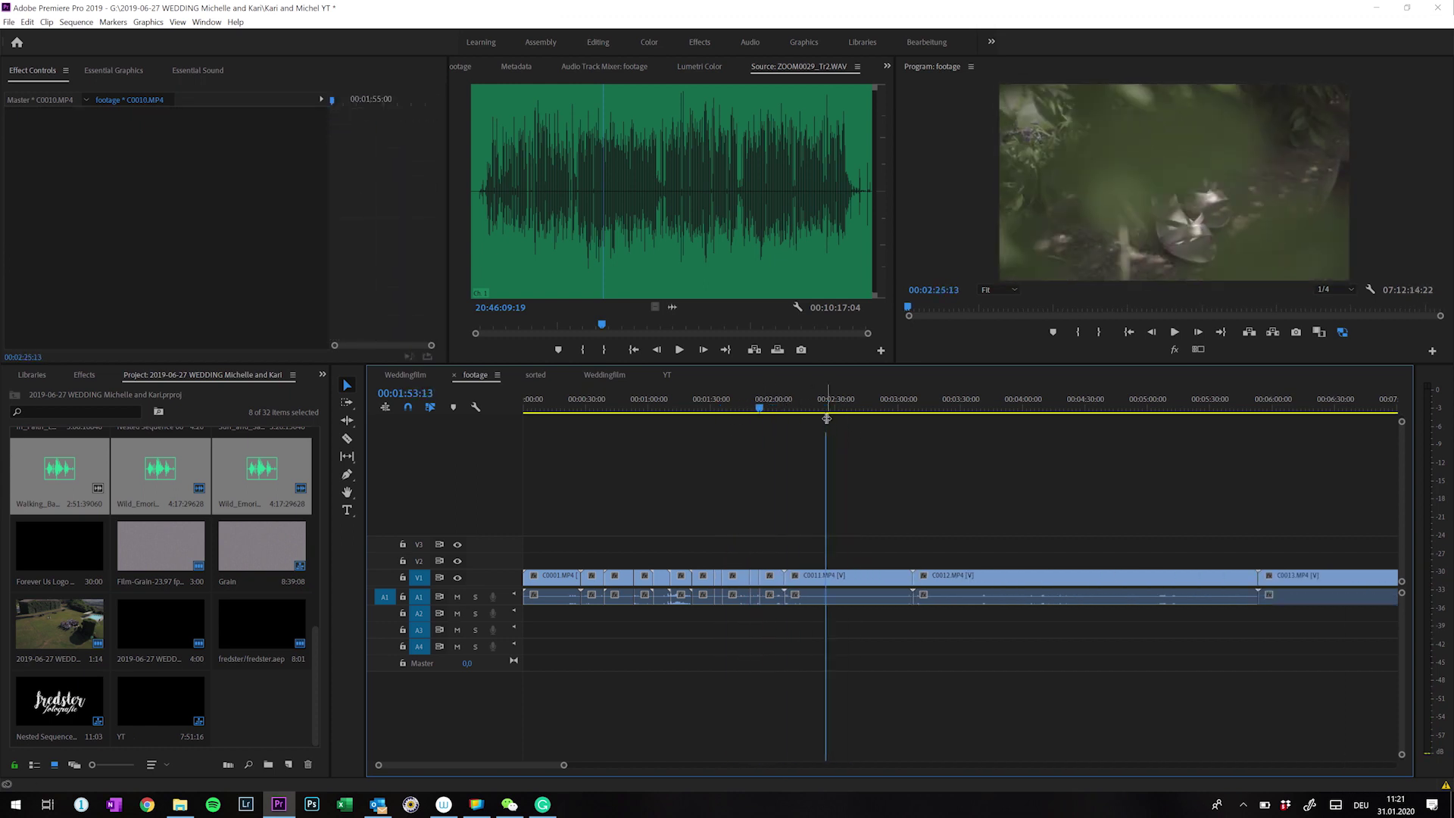
key("shift+Delete")
key("w")
key("space")
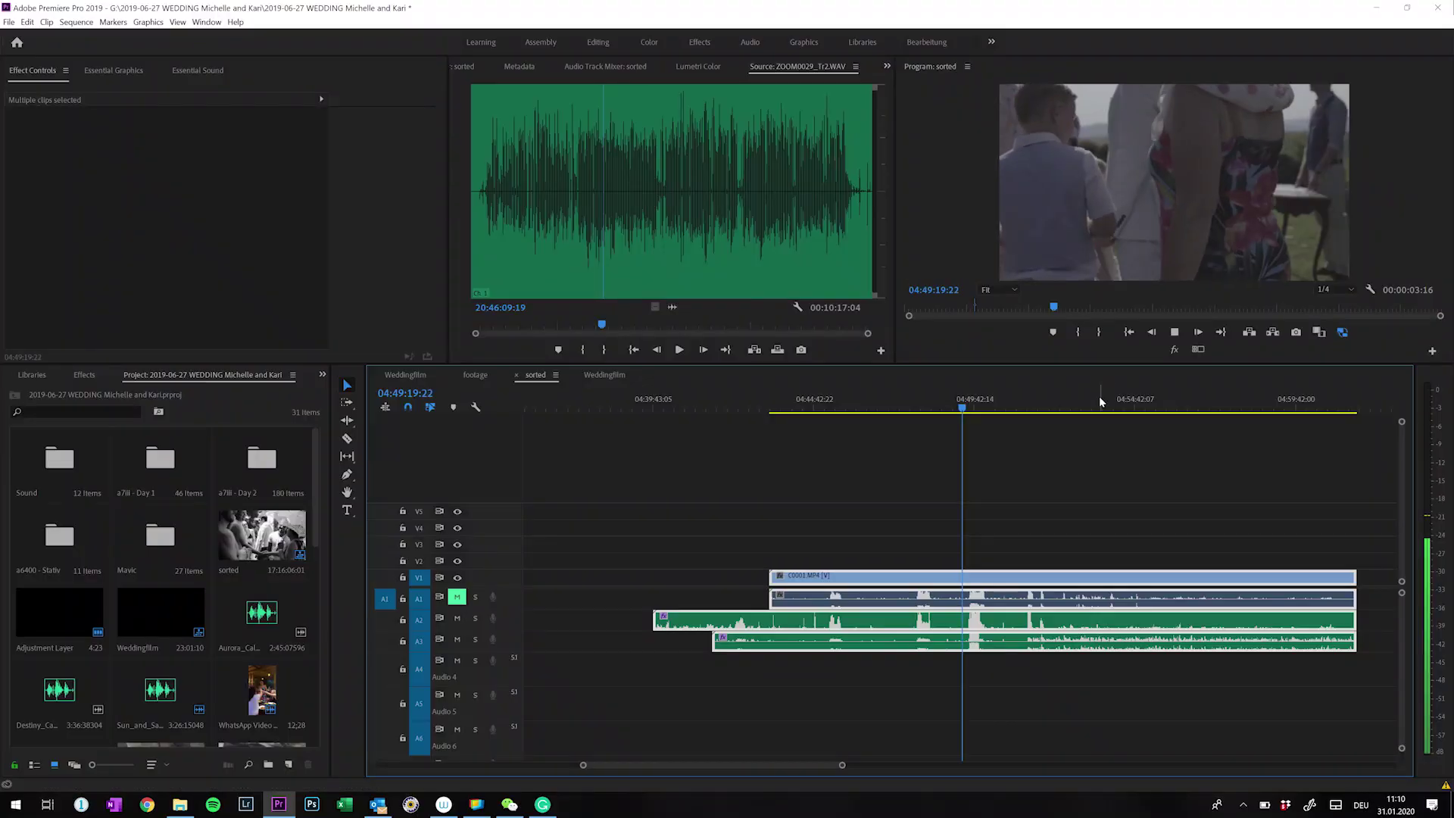
Split the sorted sequence's clips with Ctrl+K where the unwanted part ends.
left_click(1097, 398)
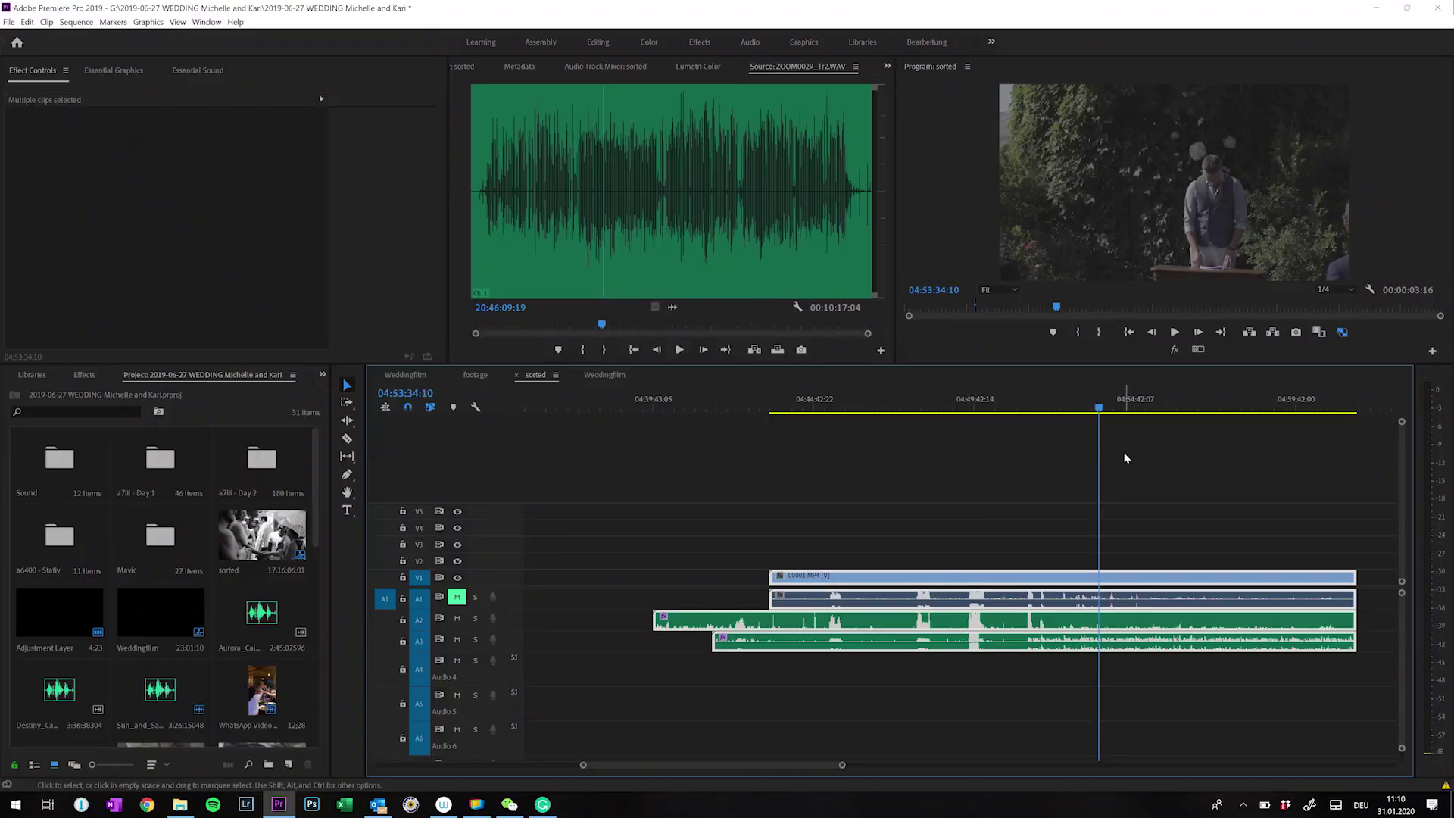
key("=")
left_click_drag(983, 400, 919, 400)
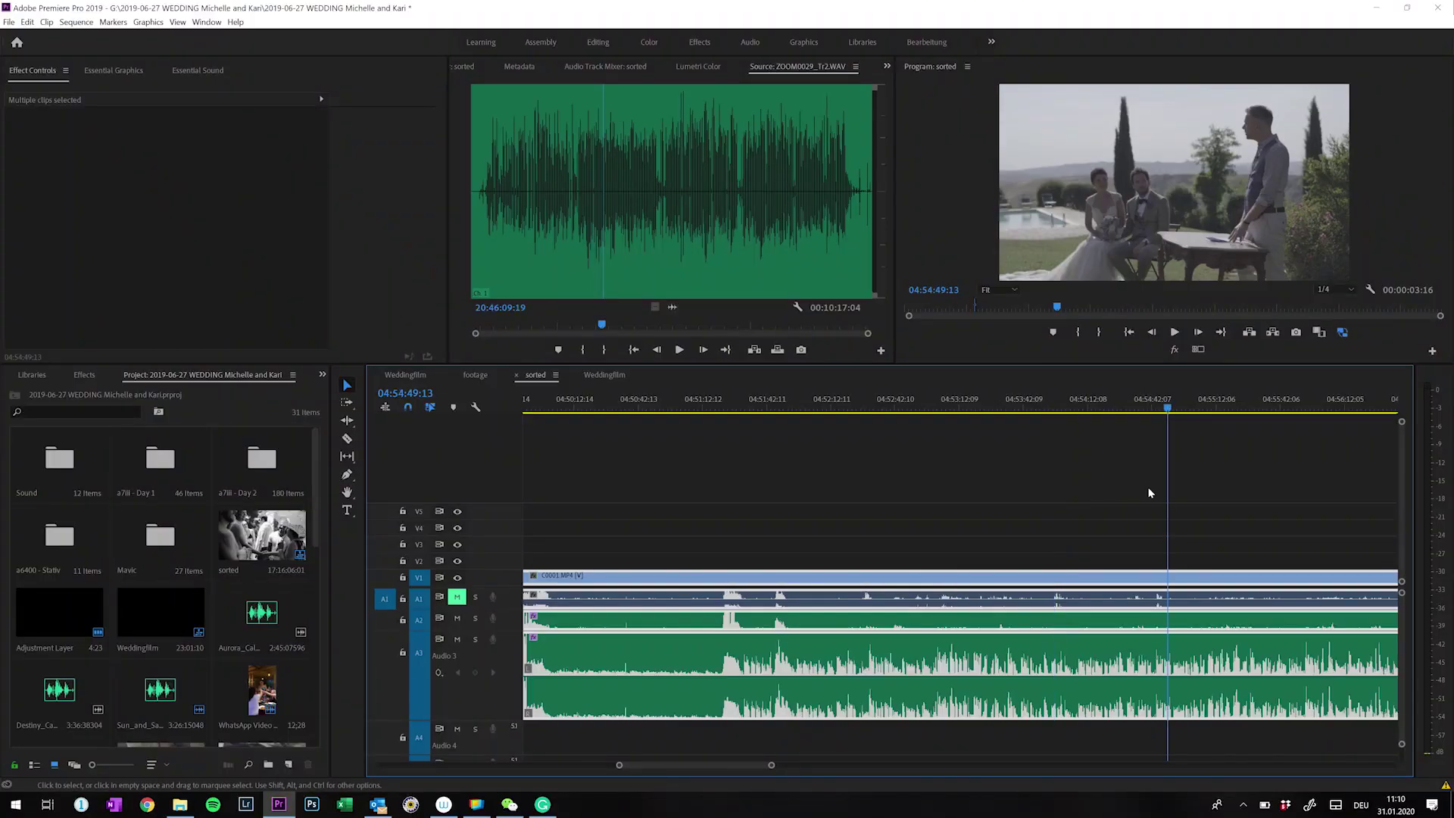
scroll(1145, 503, "down", 3)
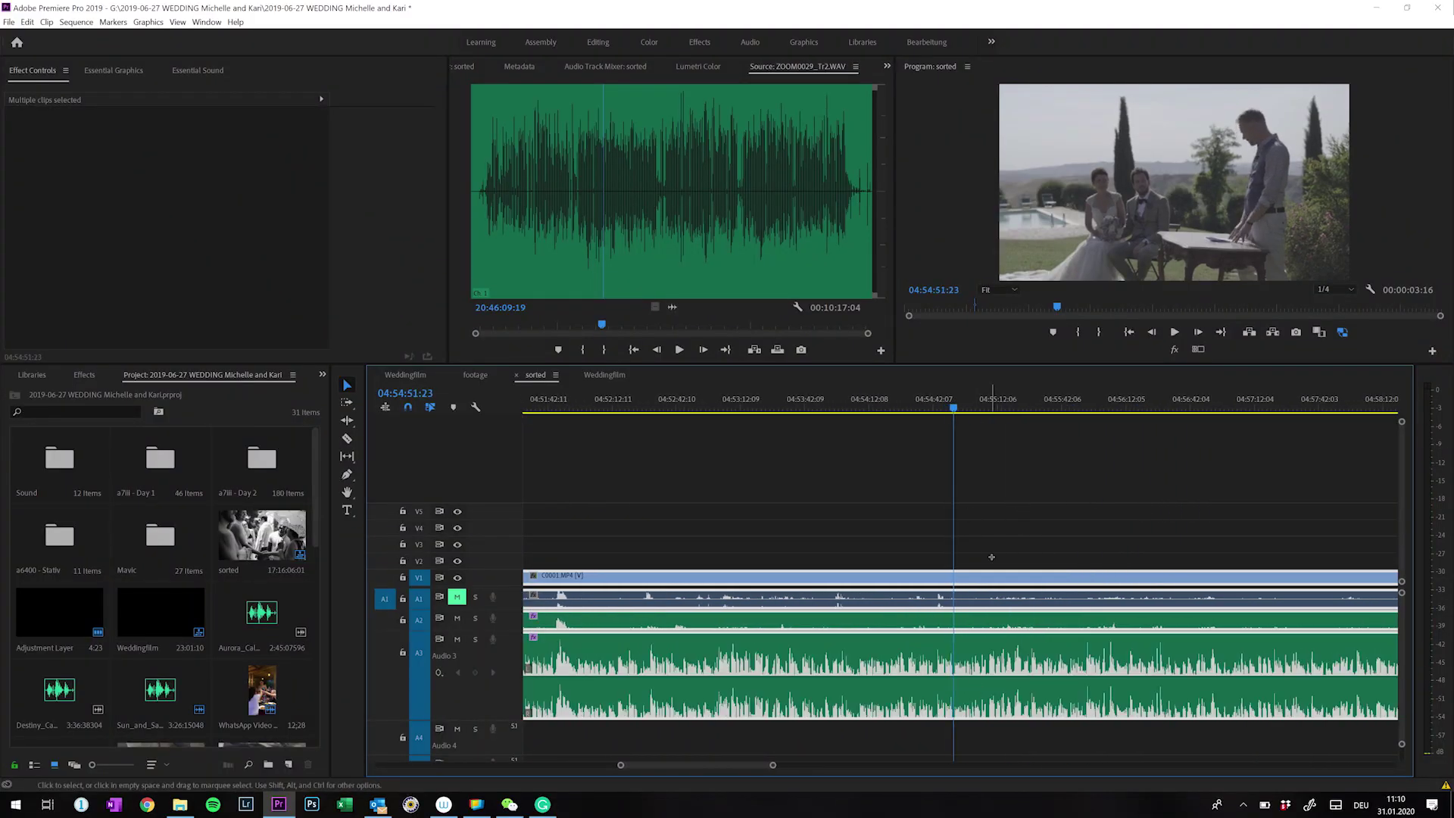
left_click(992, 720, "shift")
key("space")
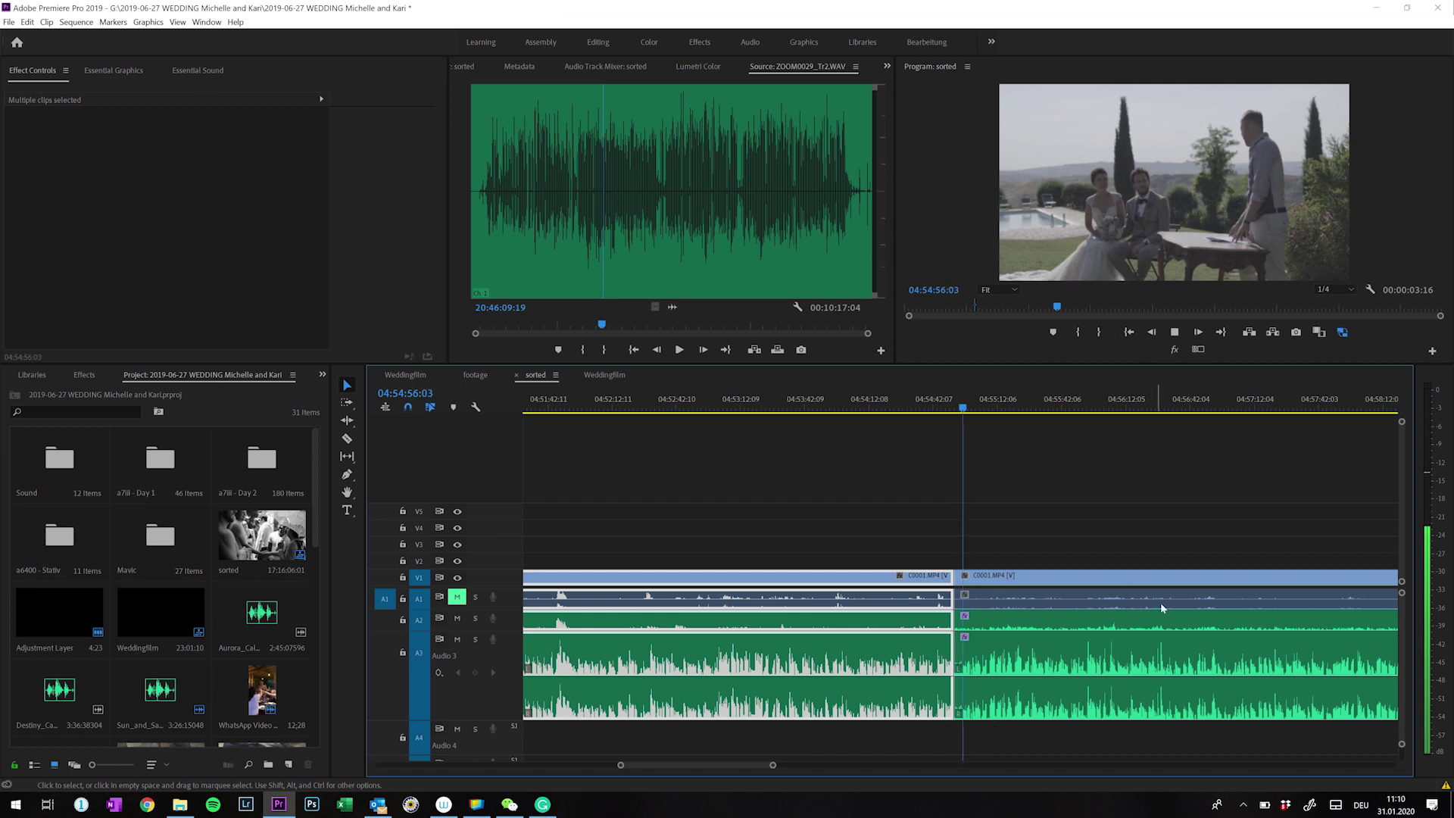
key("space")
key("ctrl+k")
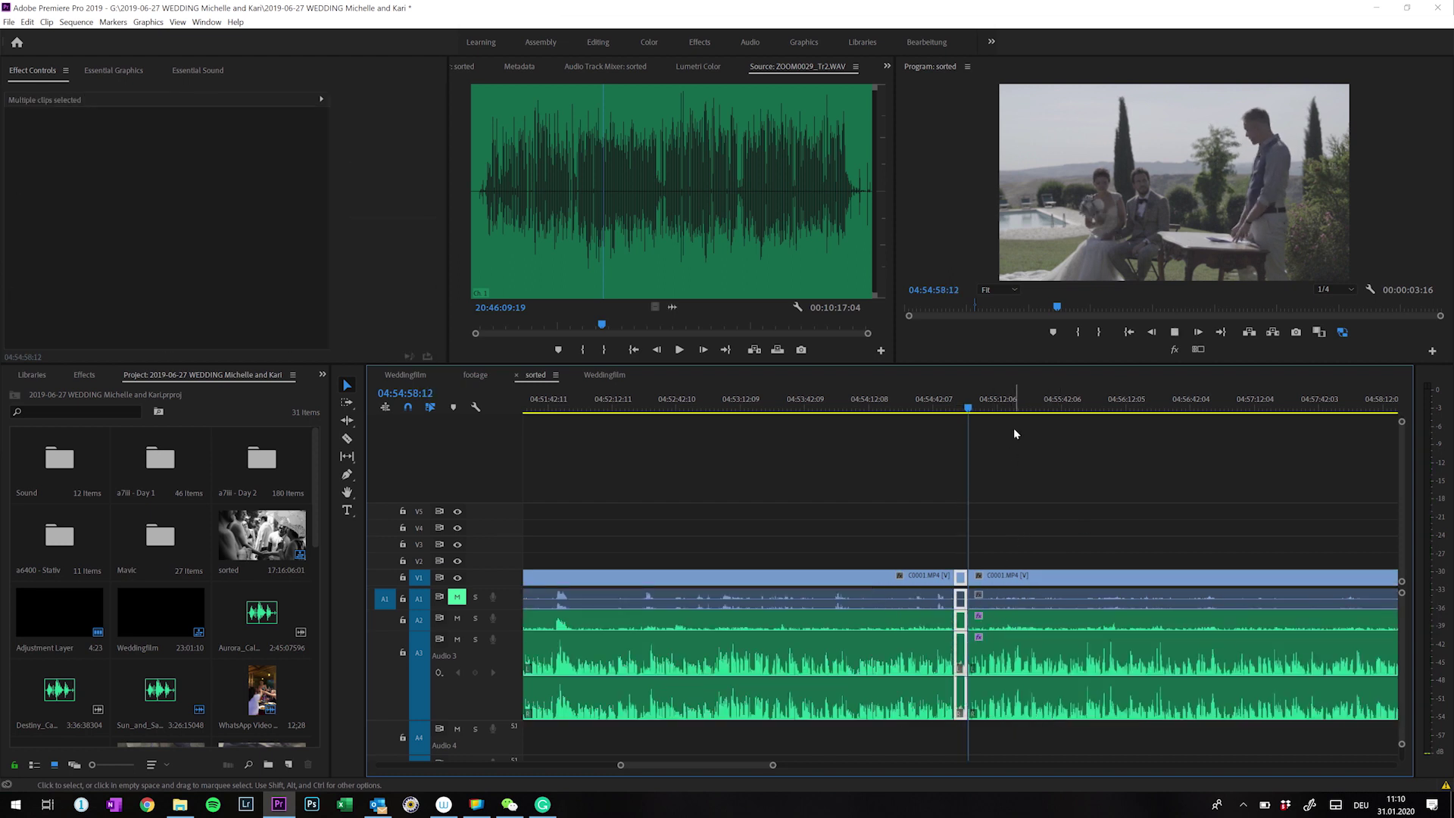
Play through the speech section and select the short clip at the next edit point.
left_click(1048, 405)
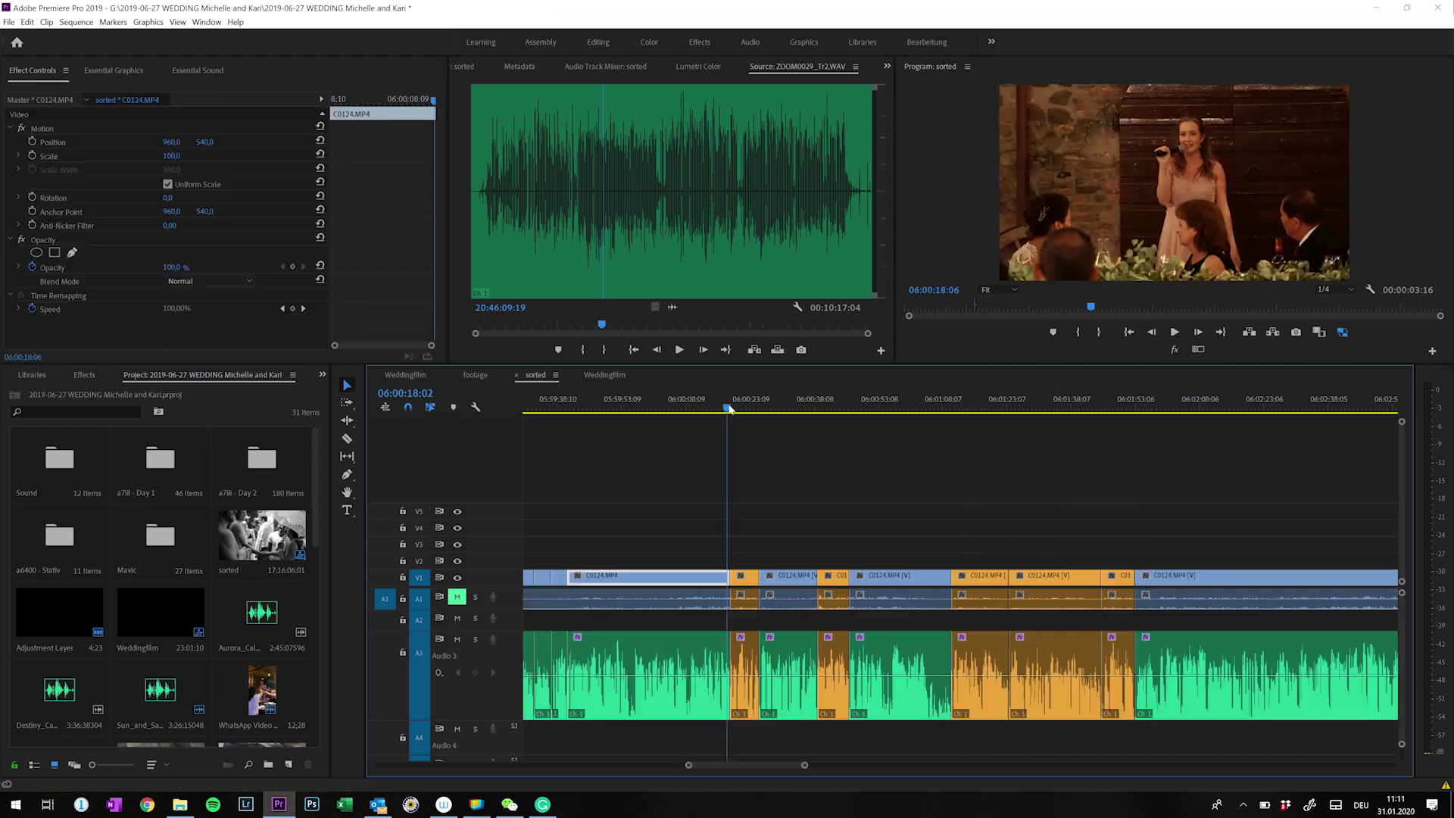
key("space")
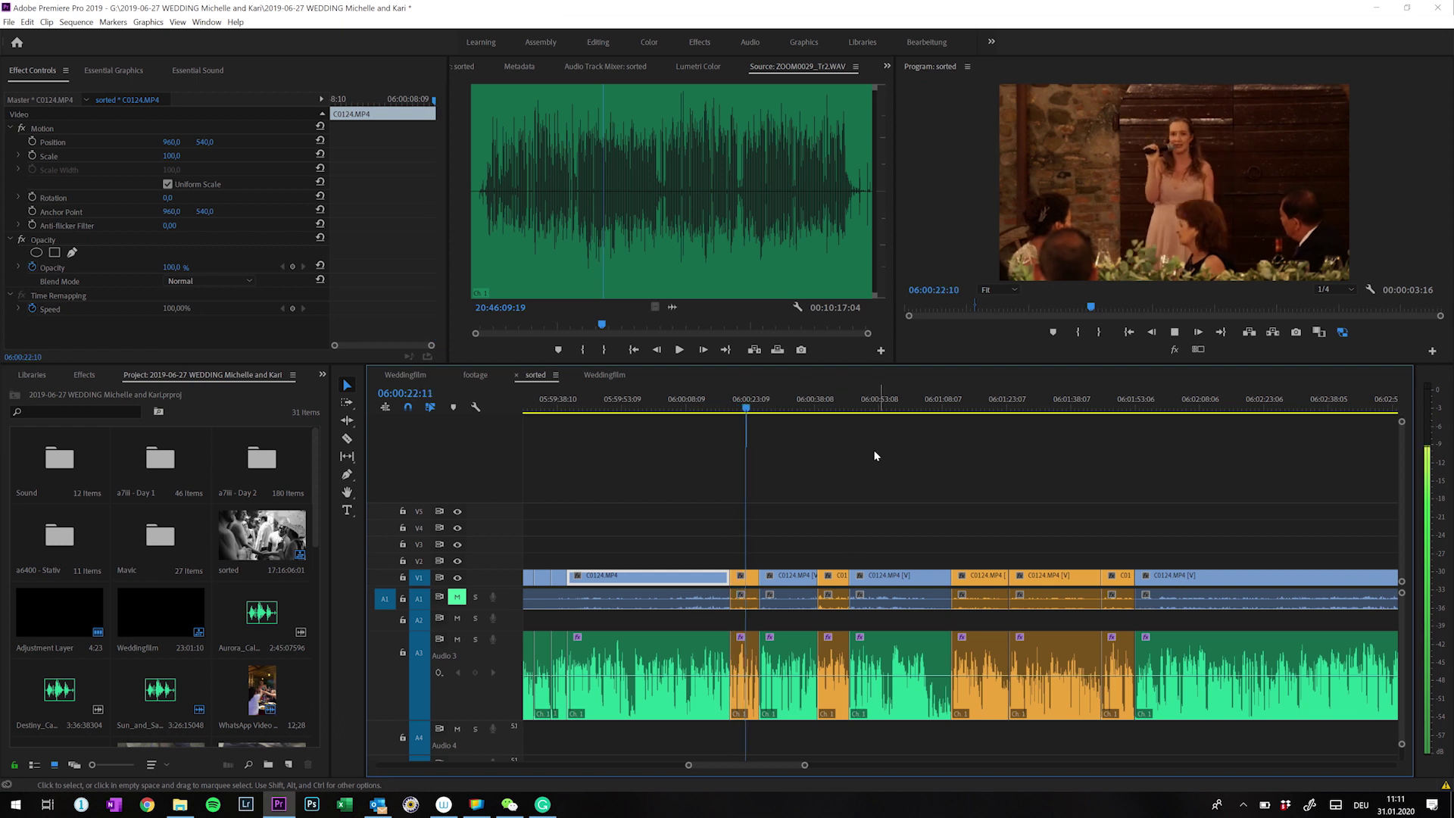
key("space")
left_click(742, 678)
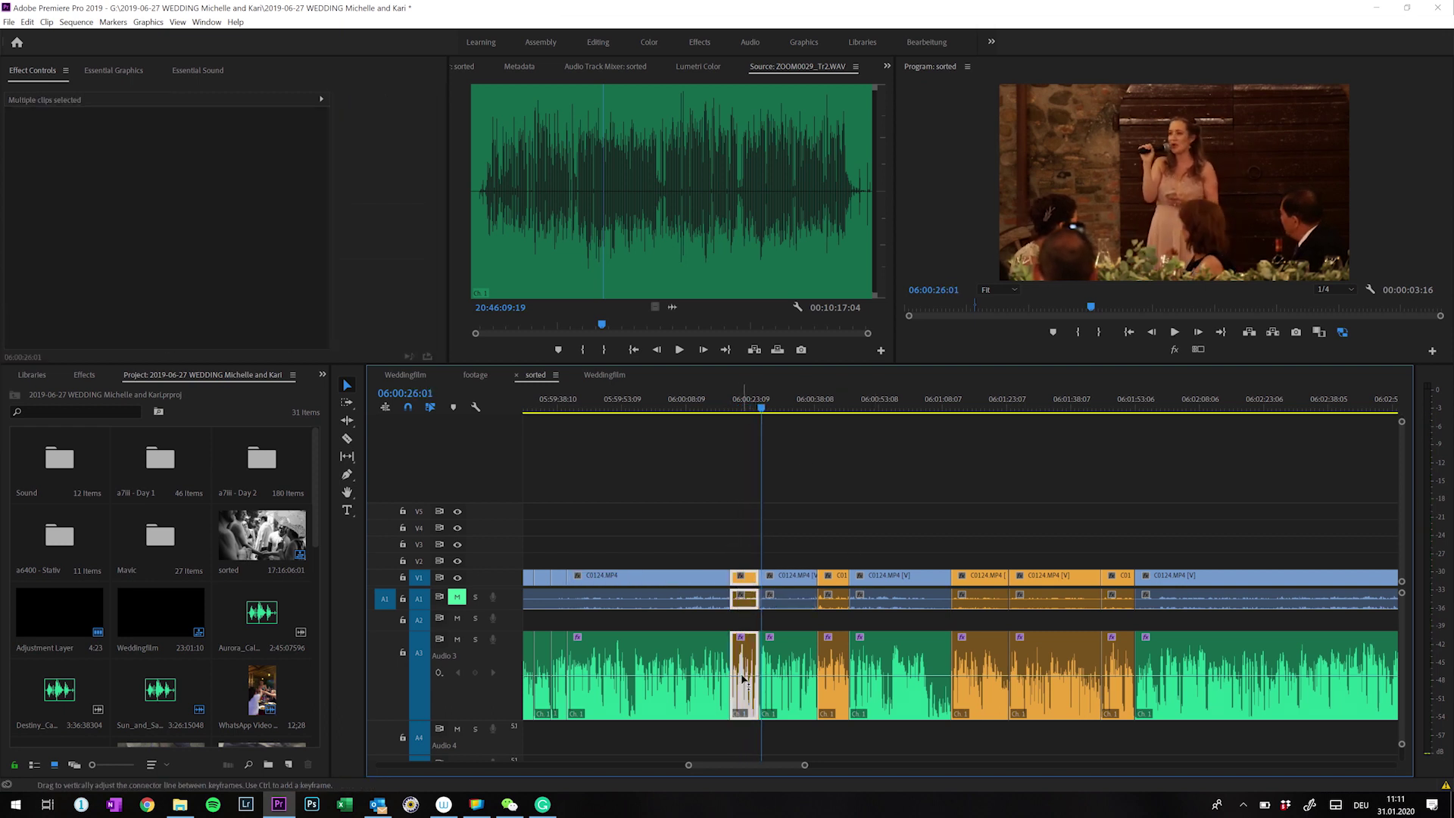
Start a new sequence named YT.
left_click(288, 764)
left_click(288, 764)
left_click(318, 602)
type("YT")
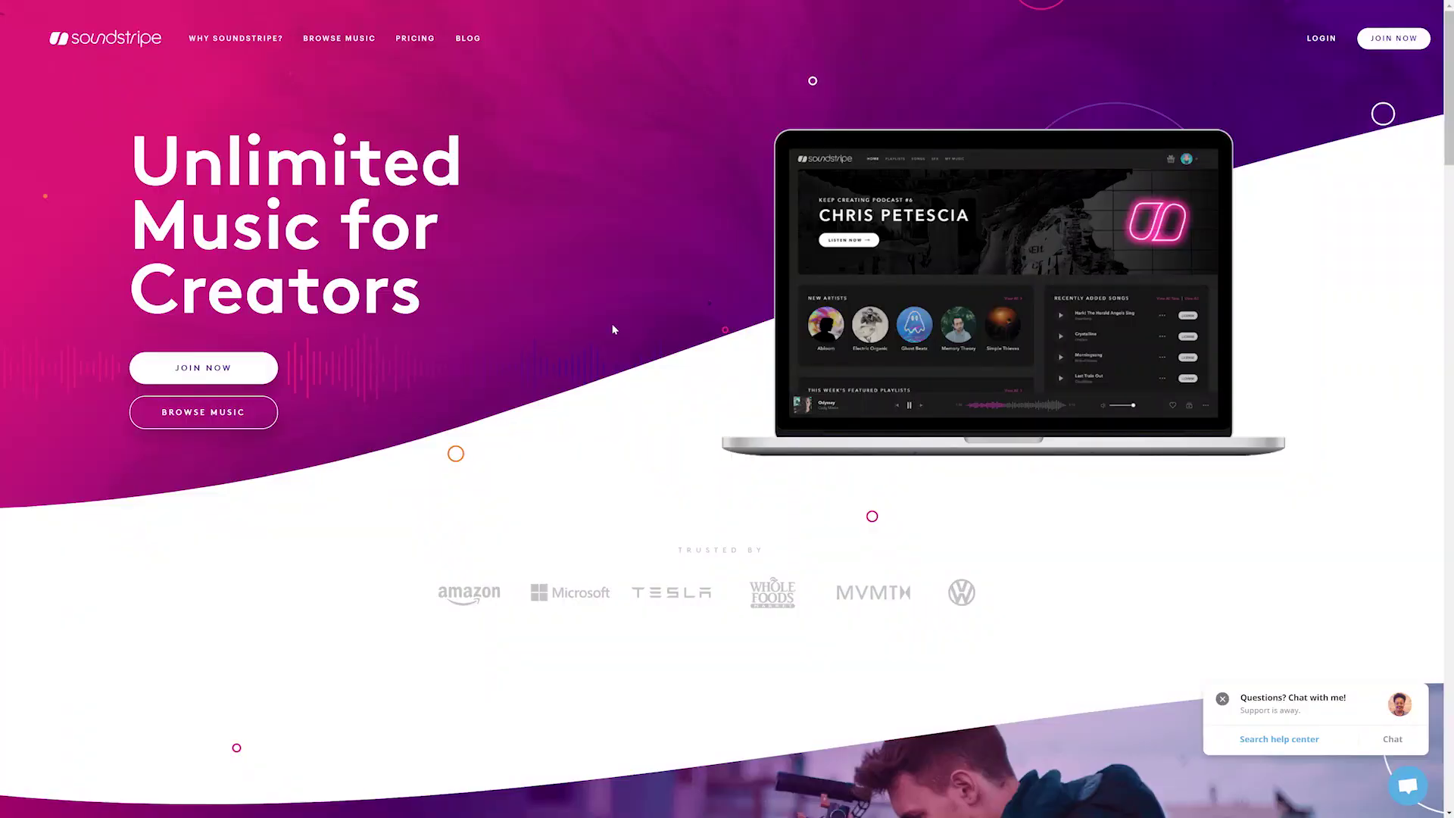
Browse Soundstripe's playlists and open the Wedding & Reception: Inspiring Cinematic playlist.
scroll(613, 330, "down", 20)
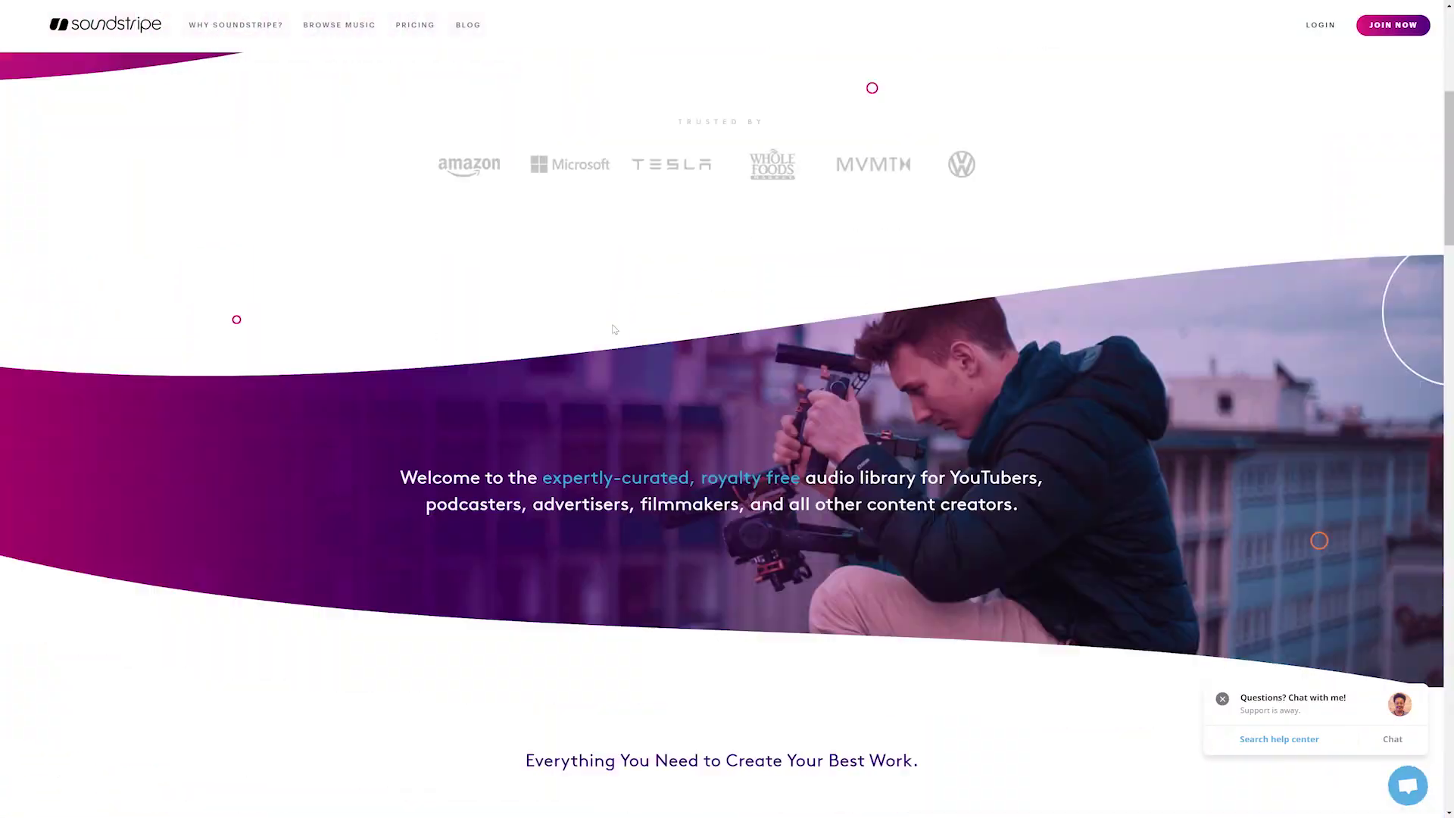
scroll(613, 330, "down", 10)
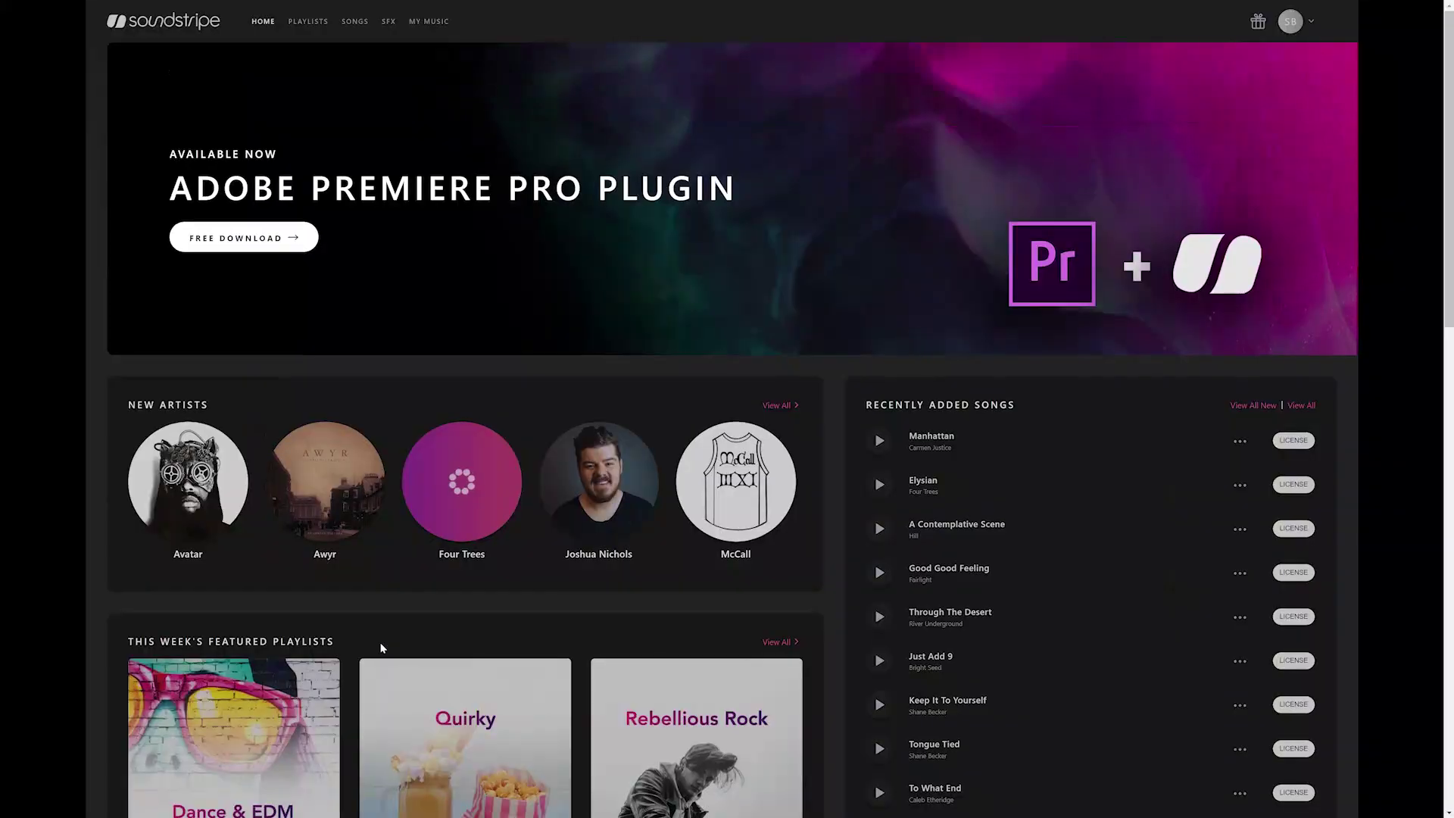
scroll(379, 643, "down", 4)
left_click(778, 379)
scroll(776, 382, "down", 20)
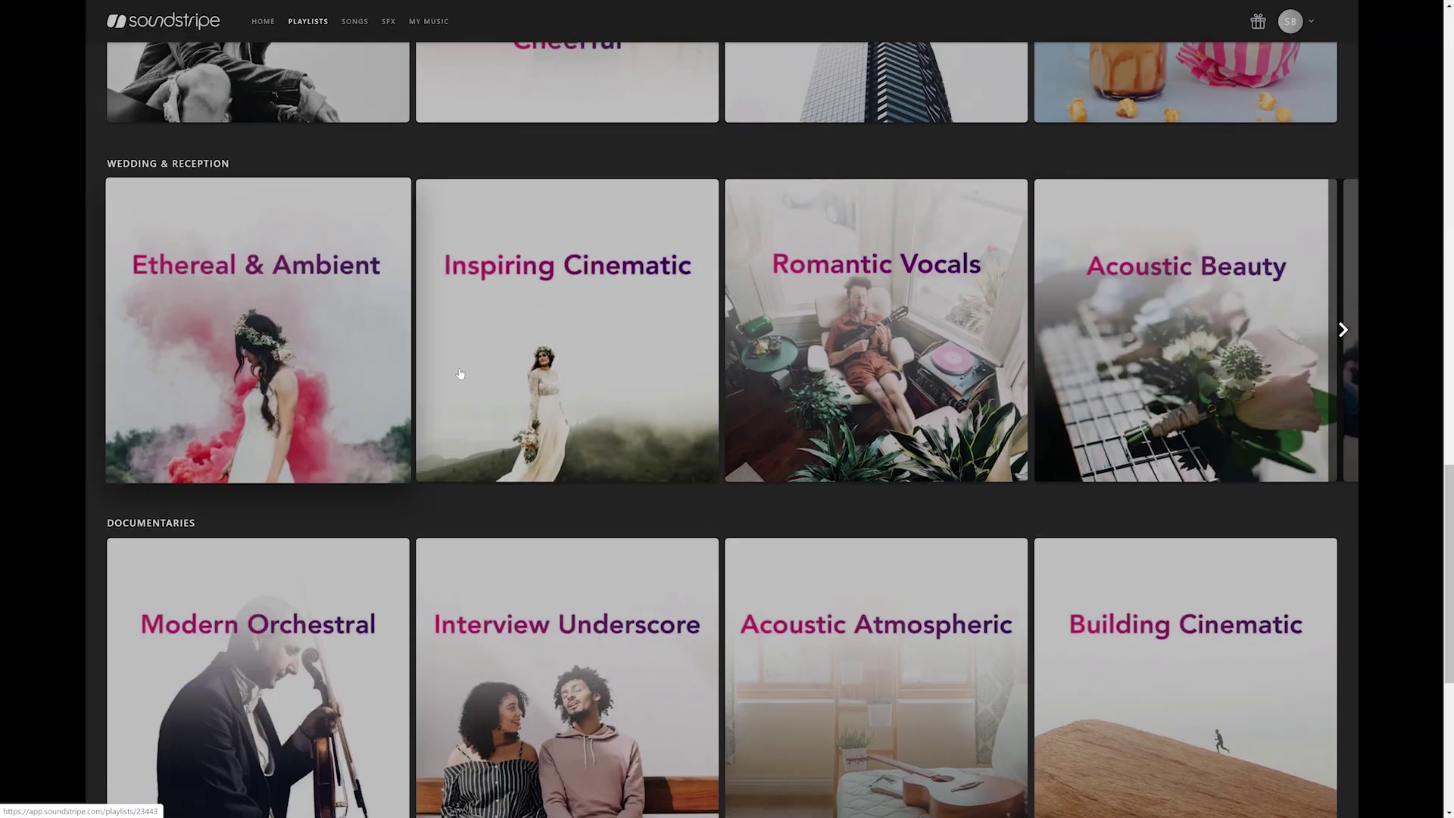
left_click(460, 373)
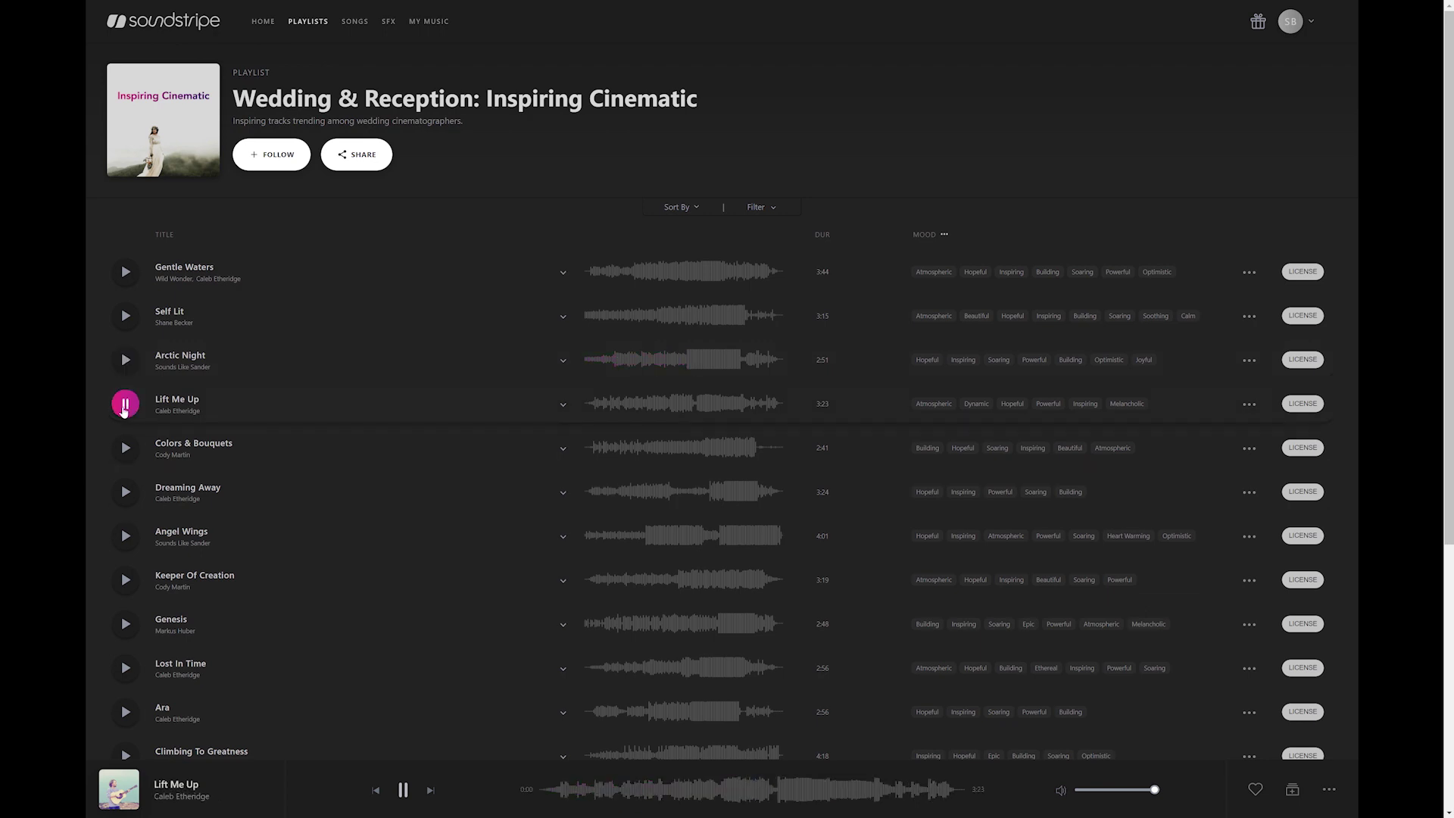
Filter the song catalogue to the Heart Warming, Beautiful and Atmospheric moods.
left_click(348, 23)
left_click(136, 96)
left_click(203, 170)
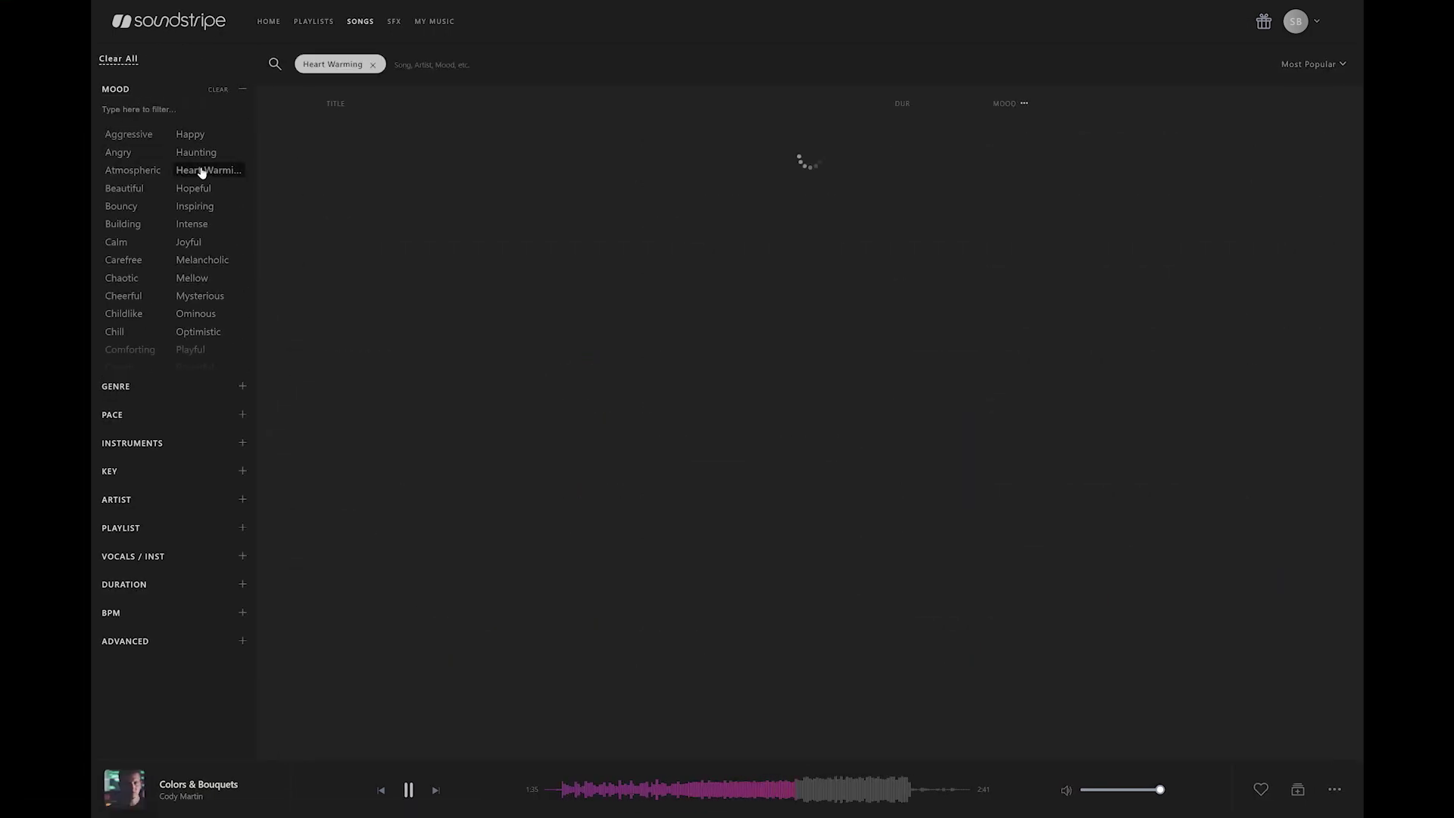
left_click(119, 152)
left_click(127, 134)
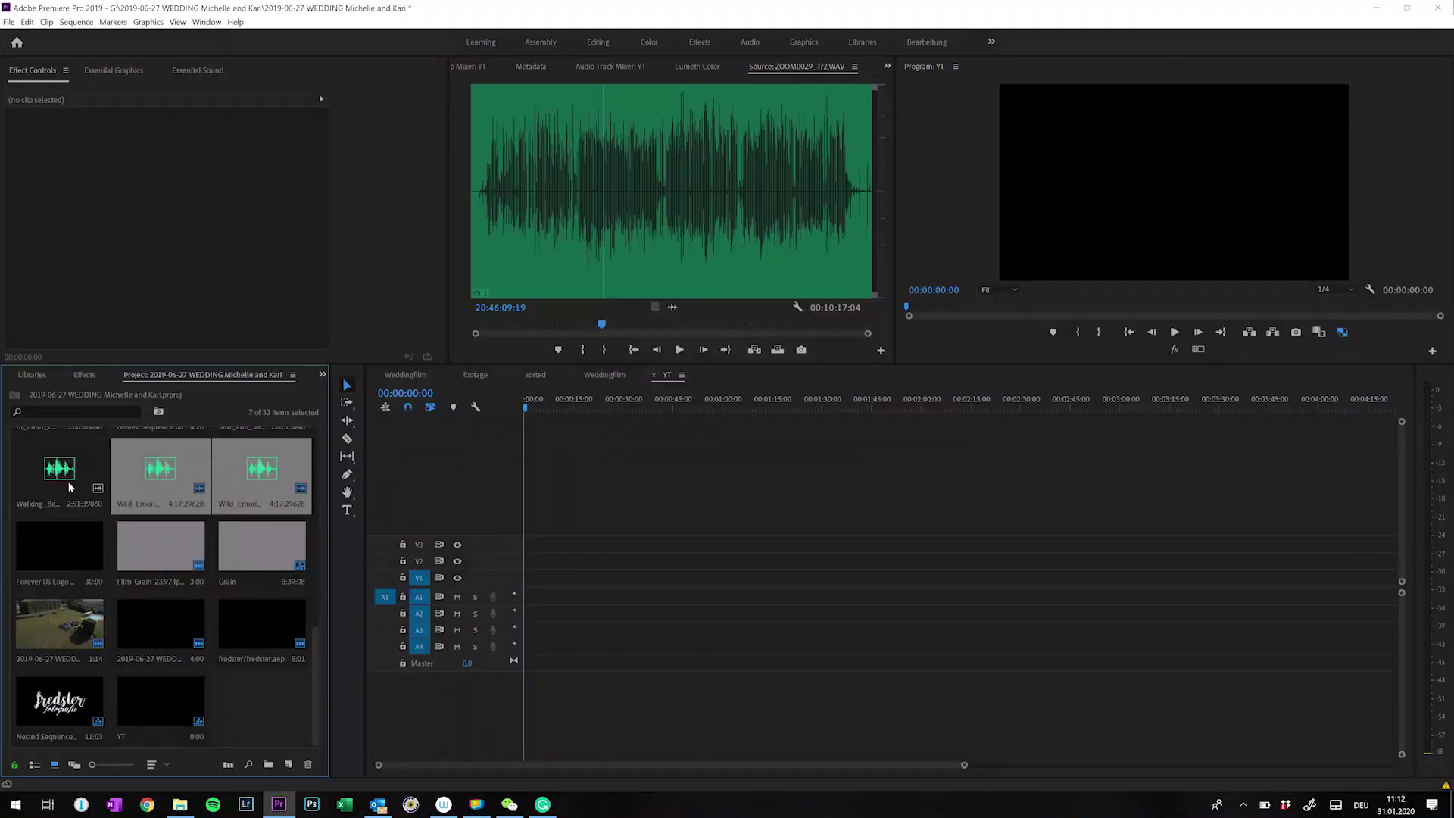
Place an audio clip at the start of YT, set the out point, and add music on A2.
left_click_drag(612, 602, 539, 600)
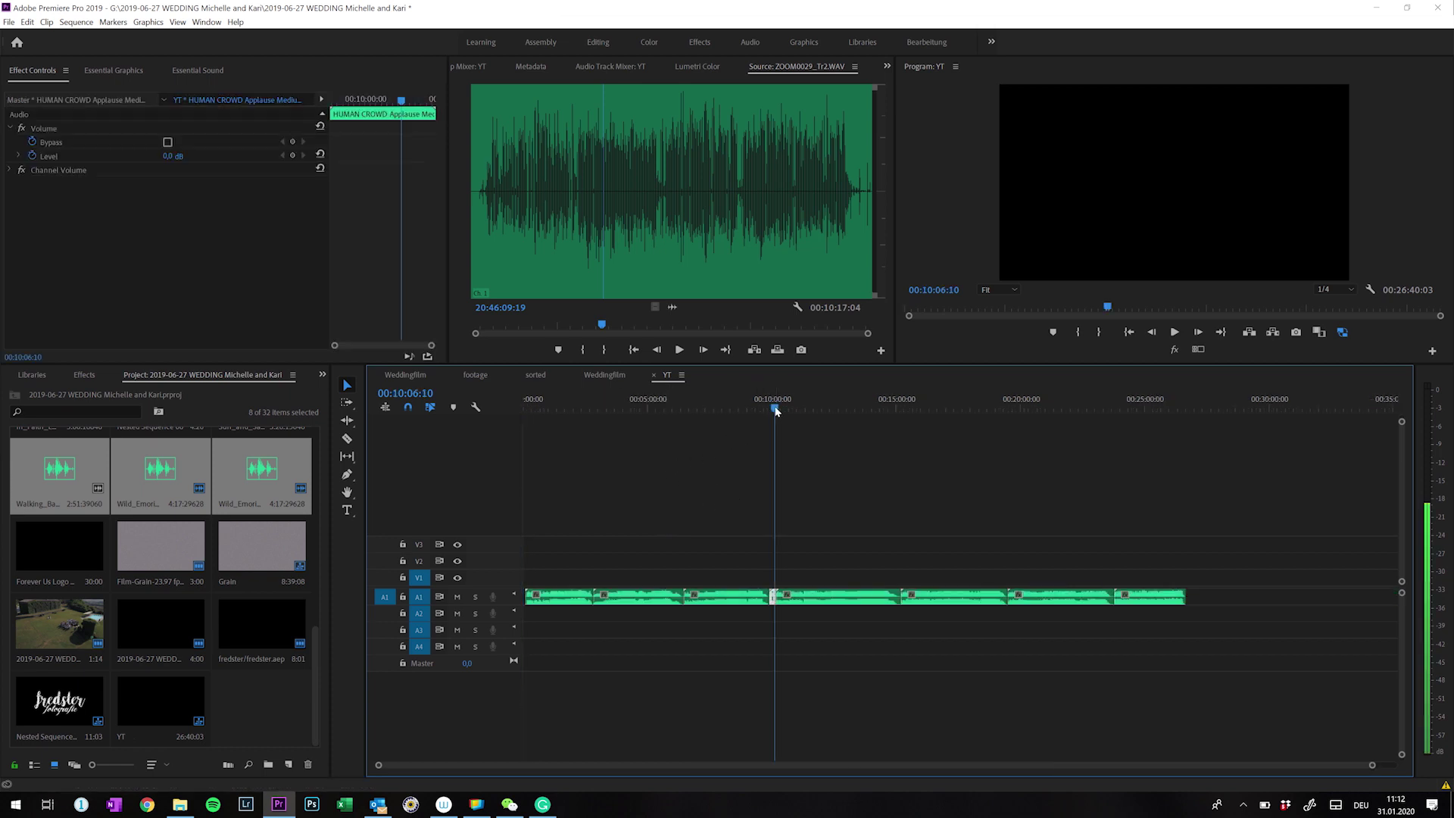
key("o")
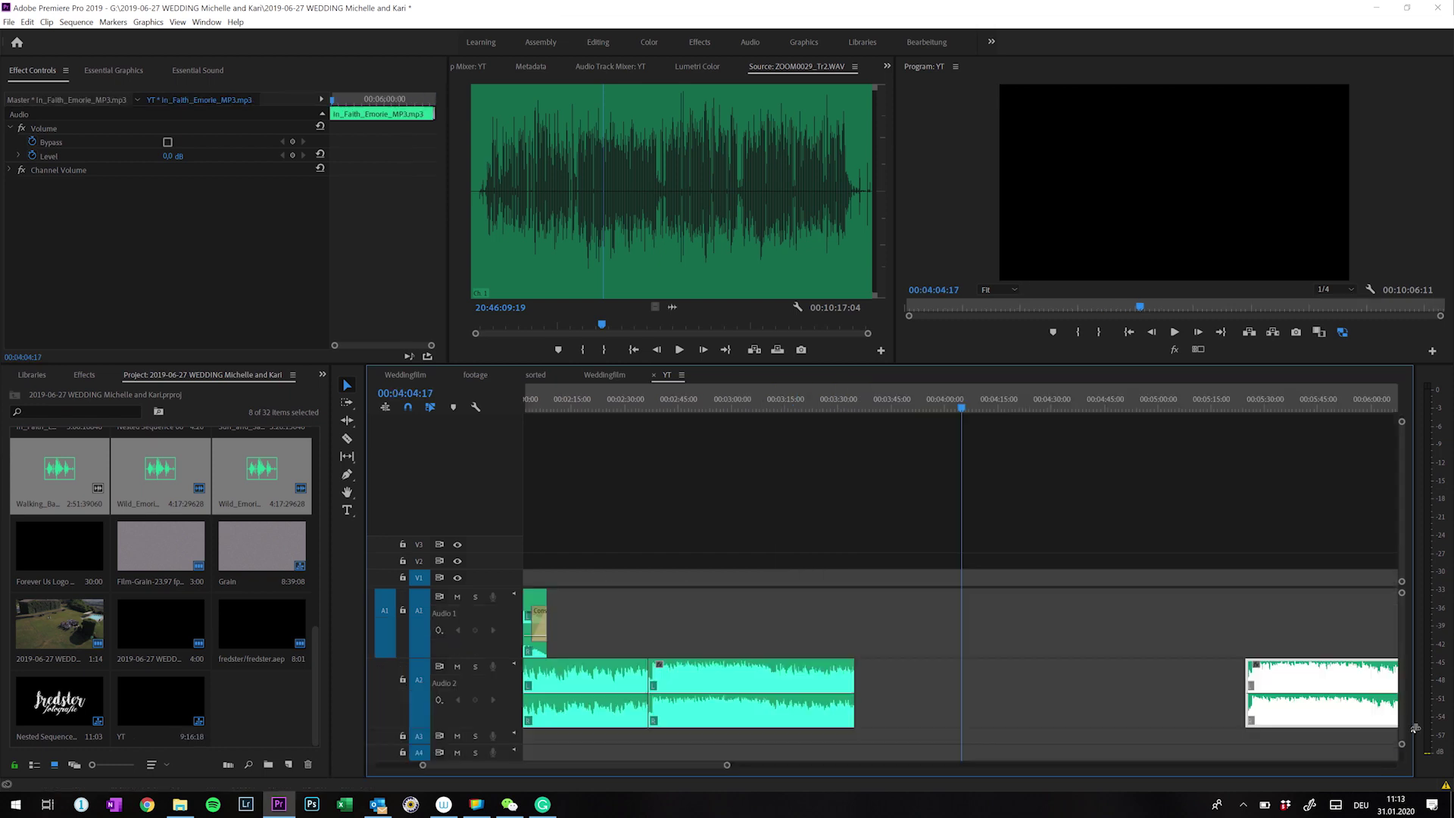
left_click_drag(833, 530, 966, 678)
key("minus")
Add In_Faith_Emorie after the A2 clips and lengthen its Constant Power crossfade.
left_click(1303, 711)
left_click_drag(1099, 710, 1088, 704)
key("equal")
left_click(1259, 409)
key("equal")
key("equal")
left_click_drag(1023, 697, 844, 697)
key("minus")
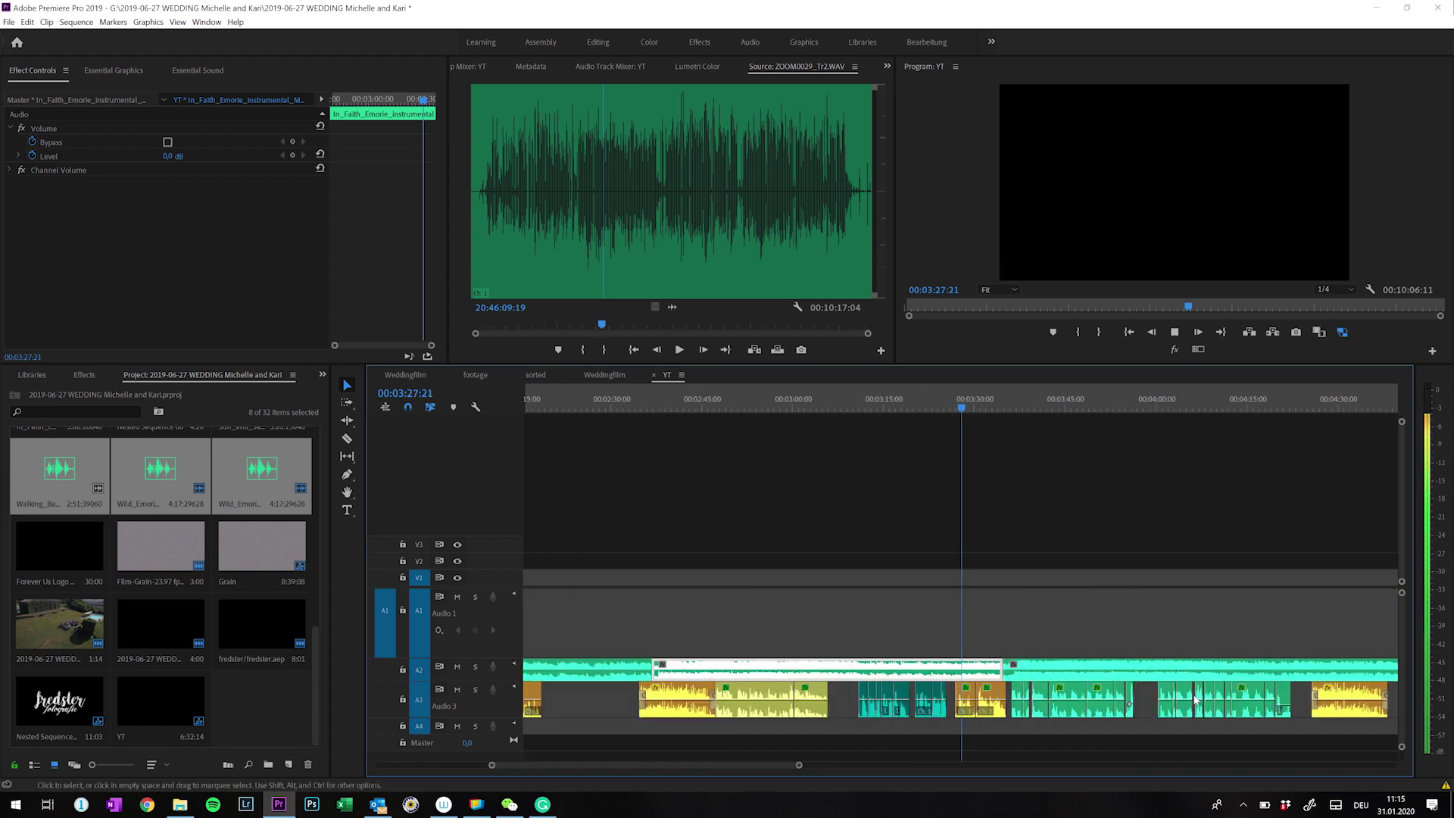
key("space")
key("minus")
key("minus")
key("minus")
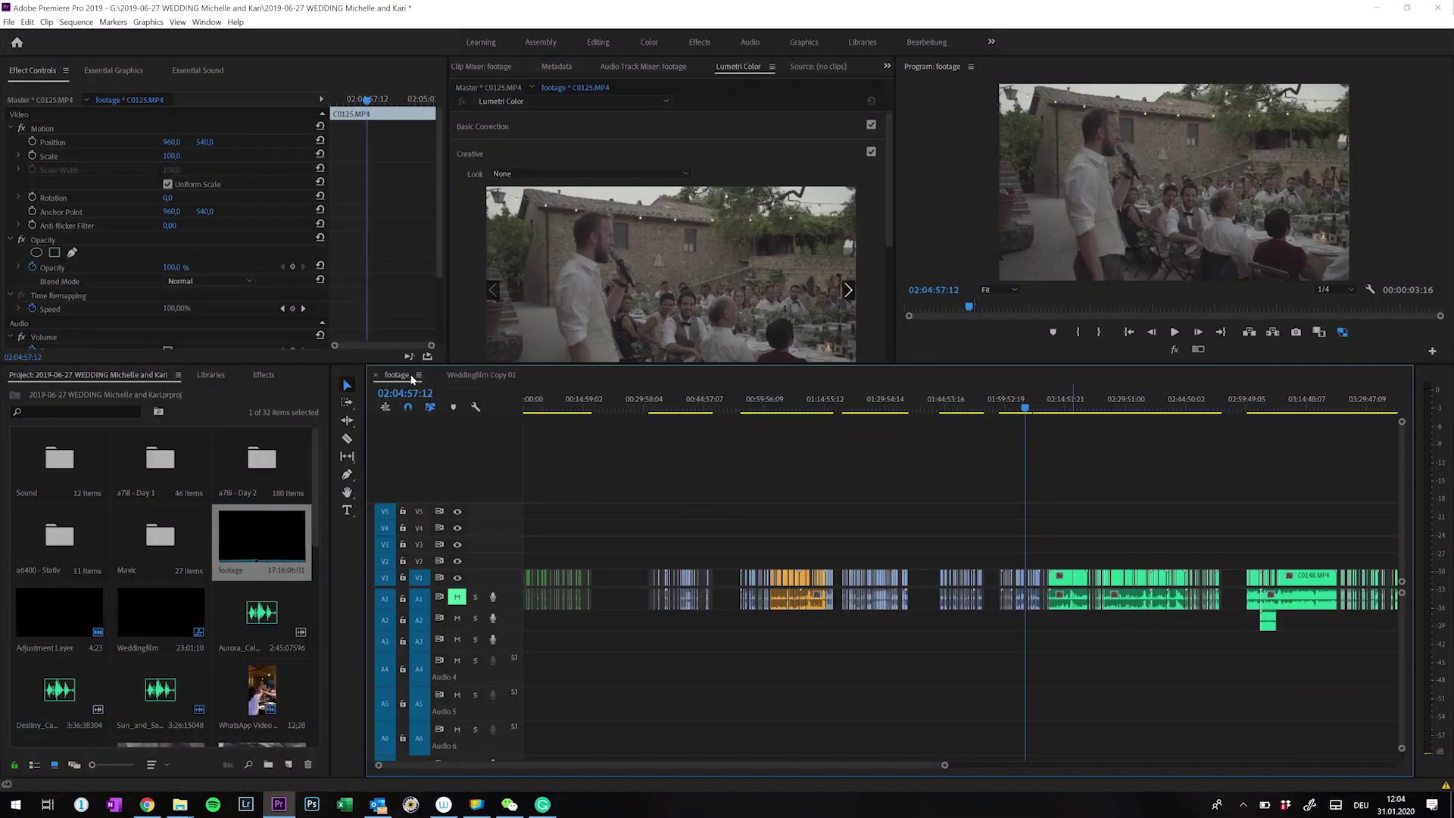
Dock the footage sequence panel below the Weddingfilm Copy 01 timeline.
left_click_drag(400, 379, 562, 694)
left_click_drag(602, 755, 607, 766)
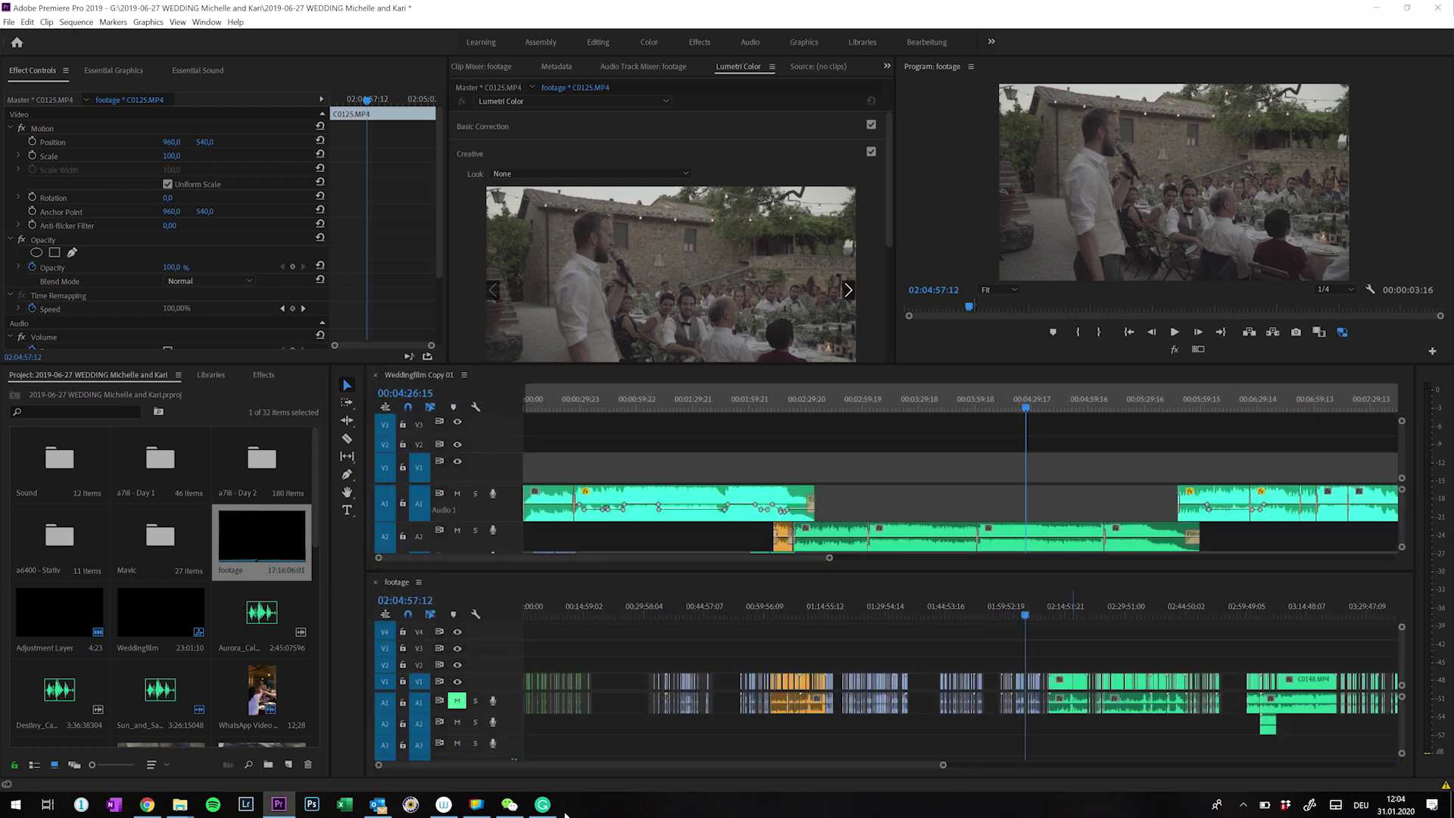
left_click(975, 682)
Copy a chosen shot from footage onto Weddingfilm Copy 01's V1, then move to 00:00:36:14.
left_click_drag(990, 606, 1038, 617)
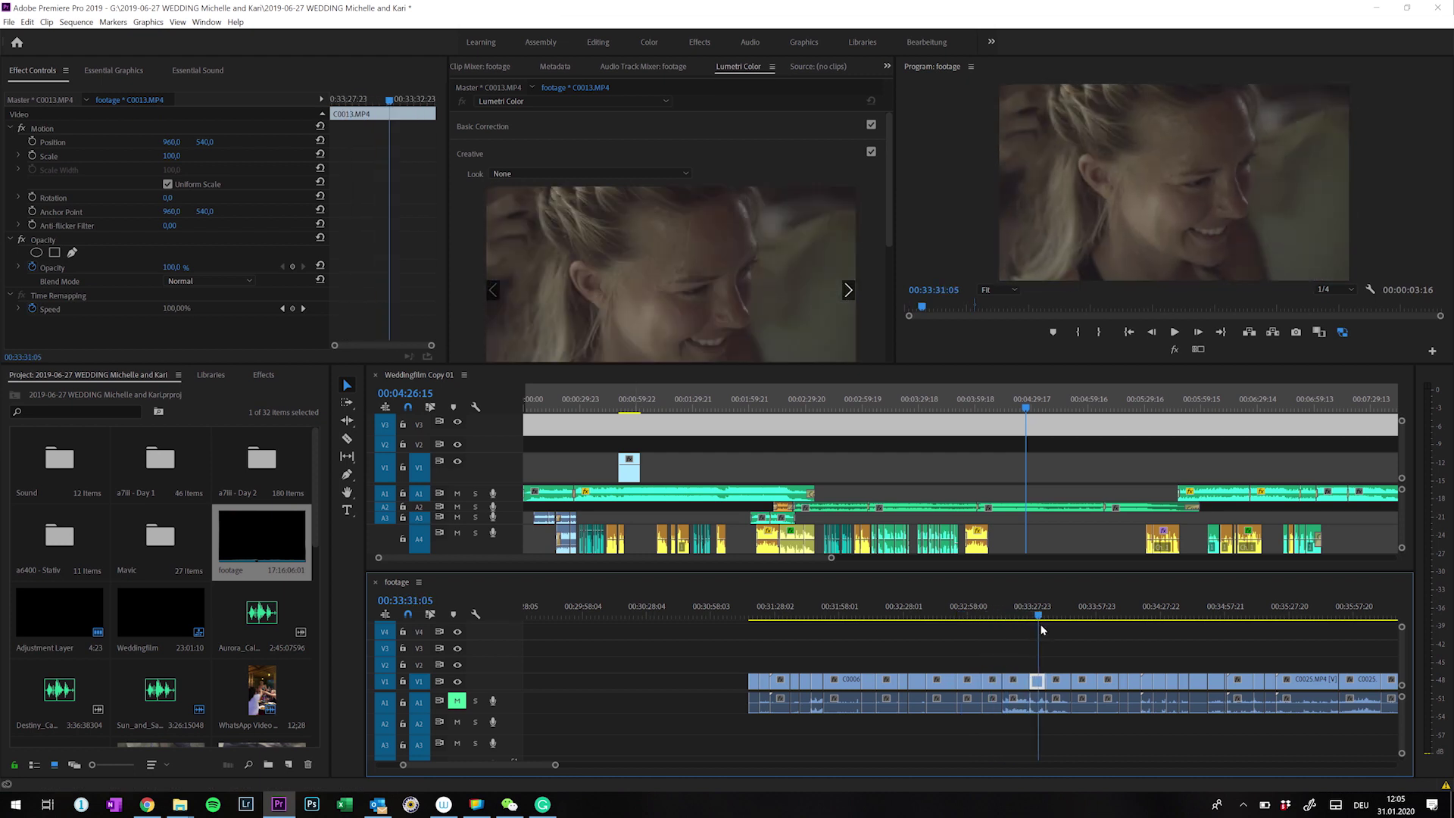
left_click_drag(1038, 680, 668, 473)
left_click_drag(993, 587, 1158, 632)
left_click(1091, 606)
left_click(595, 405)
key("equal")
key("equal")
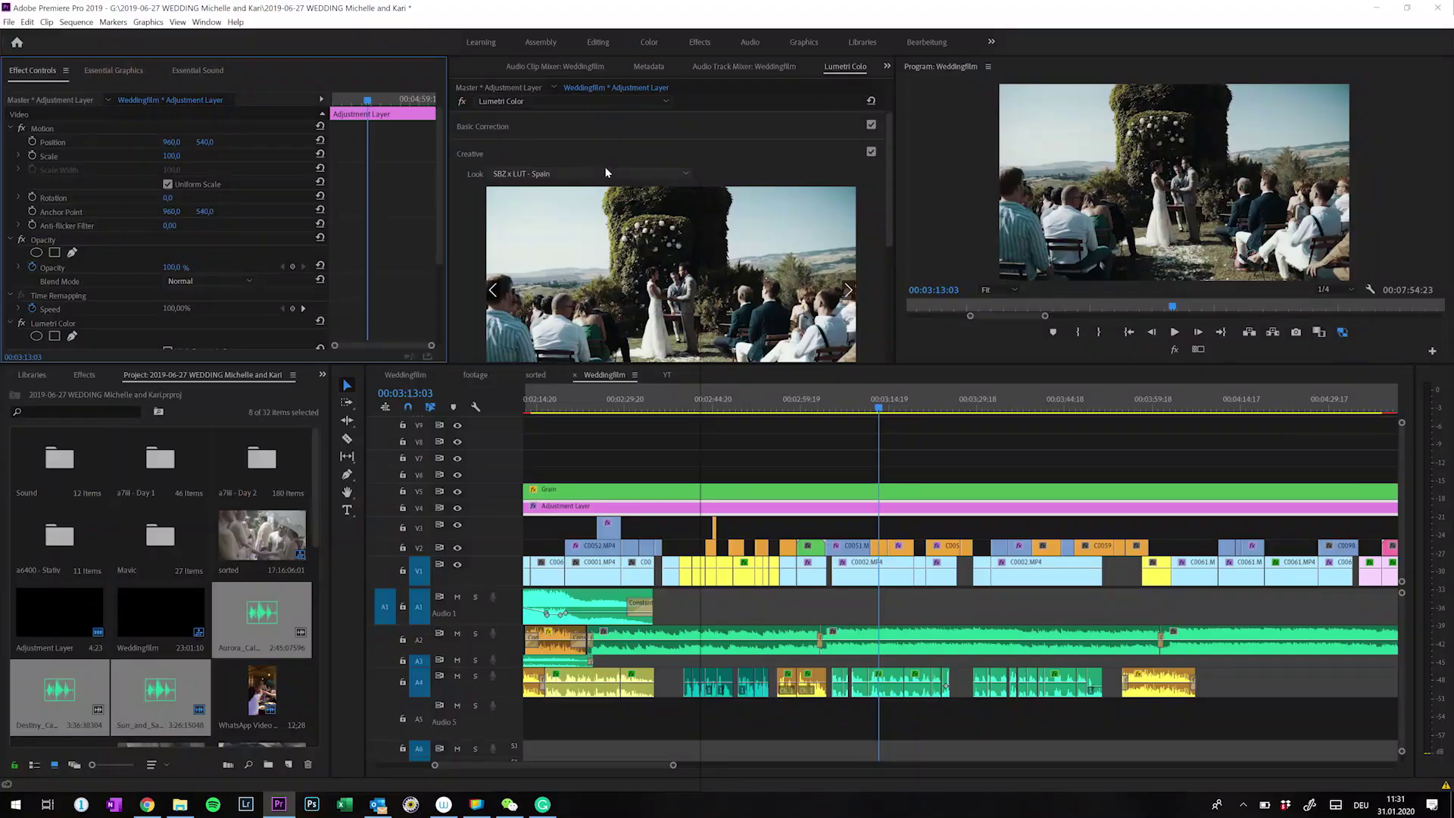
Open the Lumetri Creative Look dropdown and scroll to the SBZ x LUT looks.
left_click(589, 174)
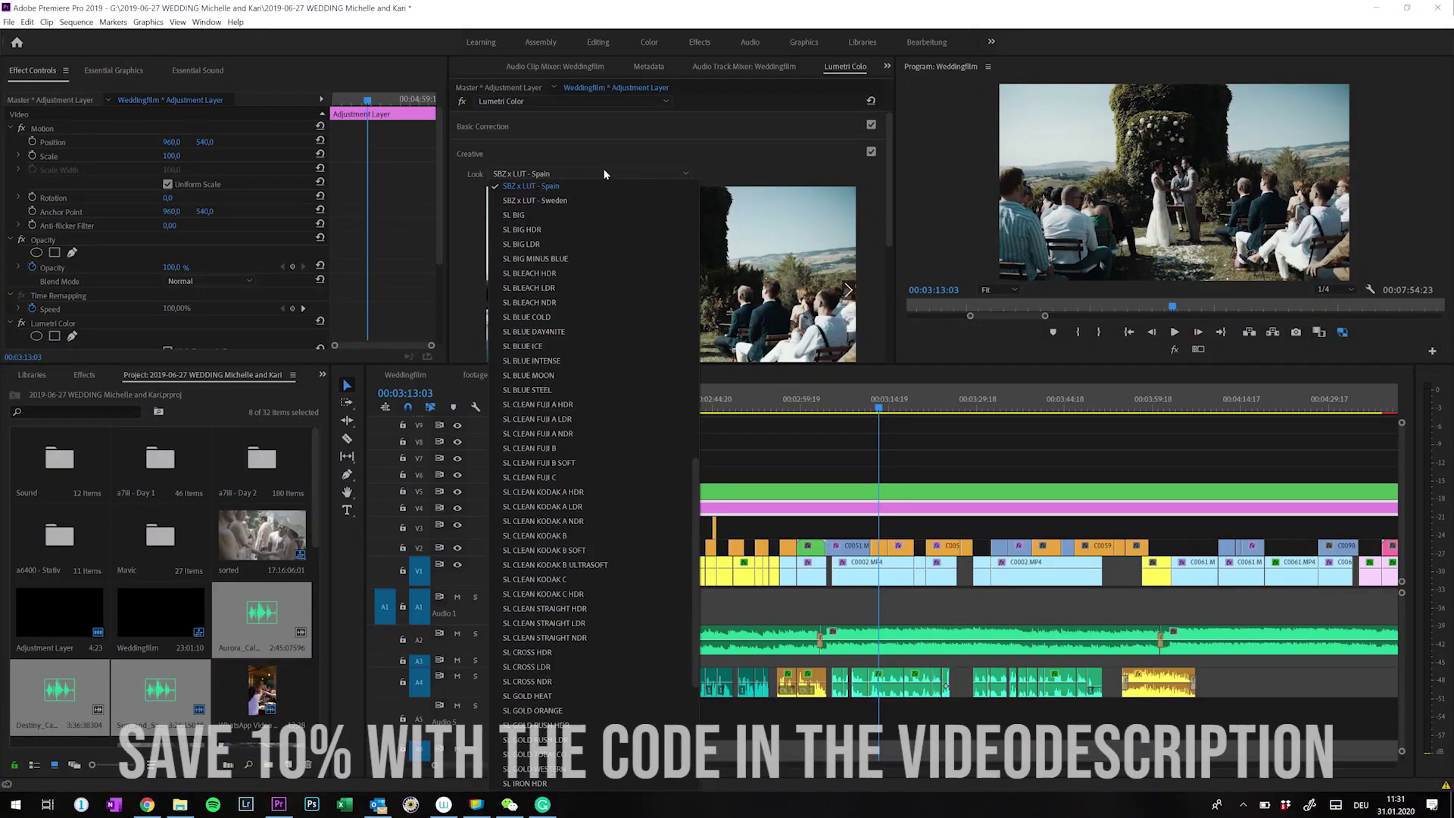
scroll(589, 228, "up", 8)
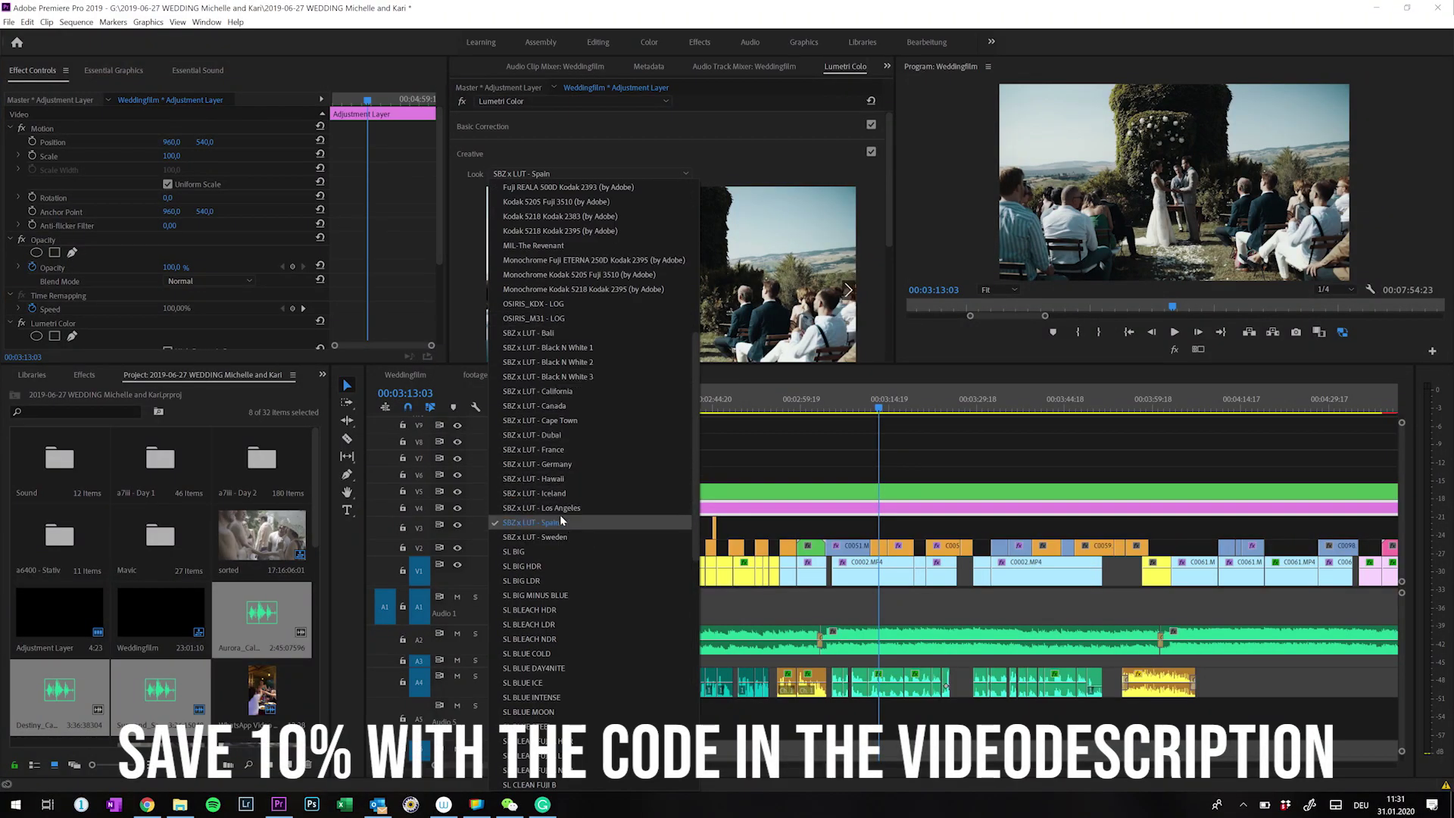